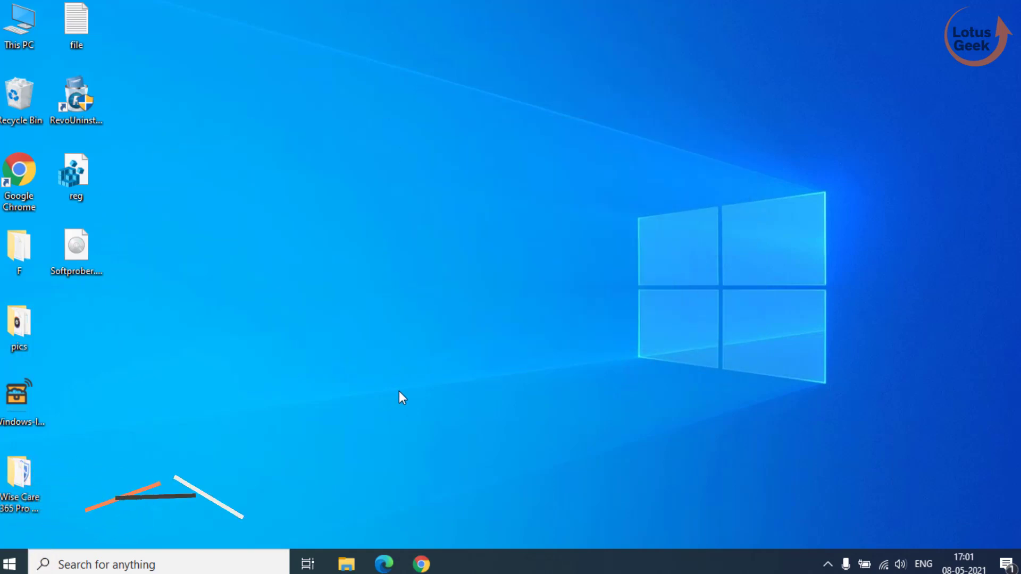
Download the DirectX End-User Runtime Web Installer (dxwebsetup.exe) to the Desktop
{"action": "left_click", "coordinate": [421, 564]}
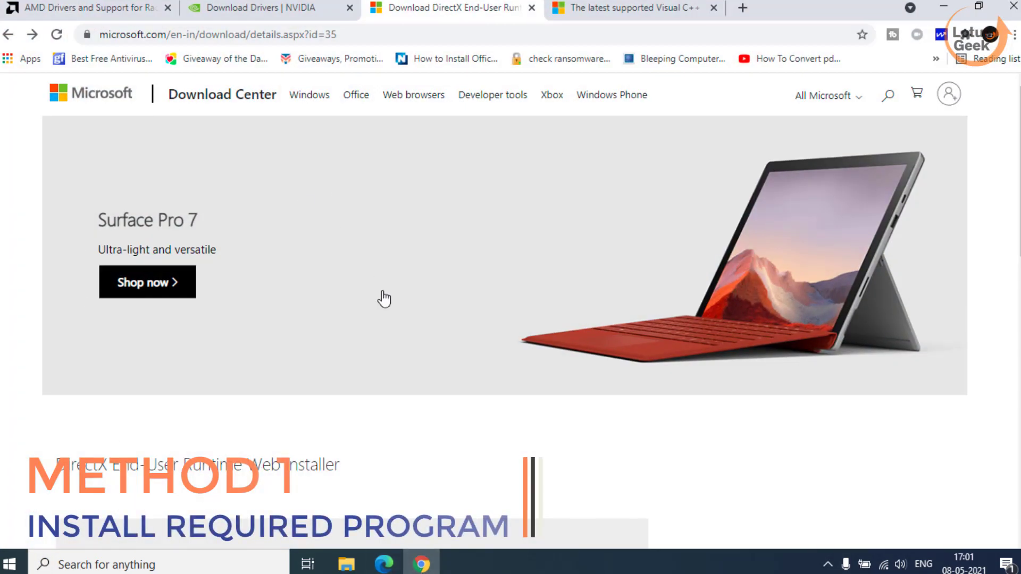
{"action": "scroll", "coordinate": [383, 296], "scroll_direction": "down", "scroll_amount": 1}
{"action": "left_click_drag", "start_coordinate": [56, 390], "coordinate": [366, 399]}
{"action": "left_click", "coordinate": [418, 402]}
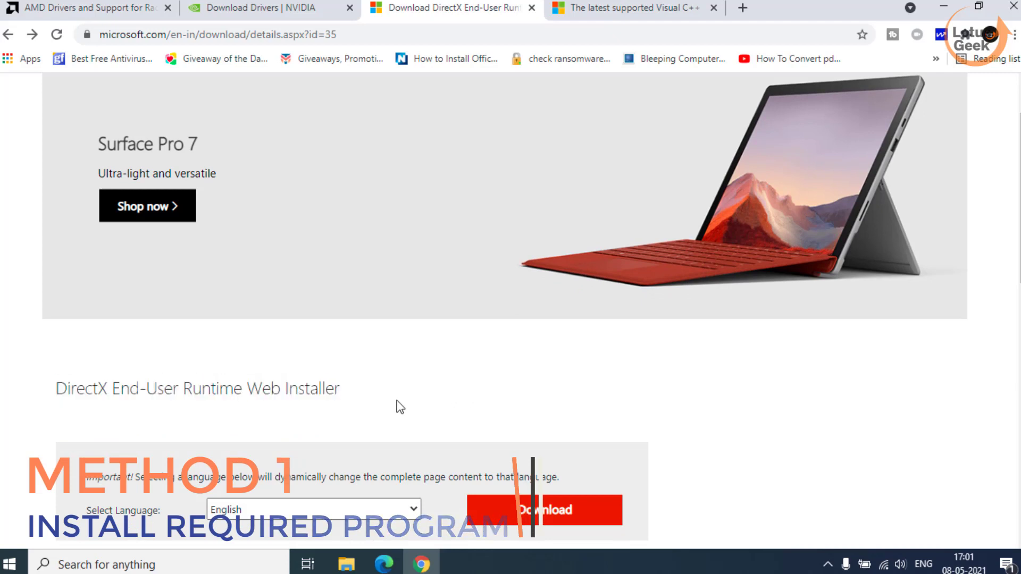
{"action": "scroll", "coordinate": [375, 342], "scroll_direction": "down", "scroll_amount": 2}
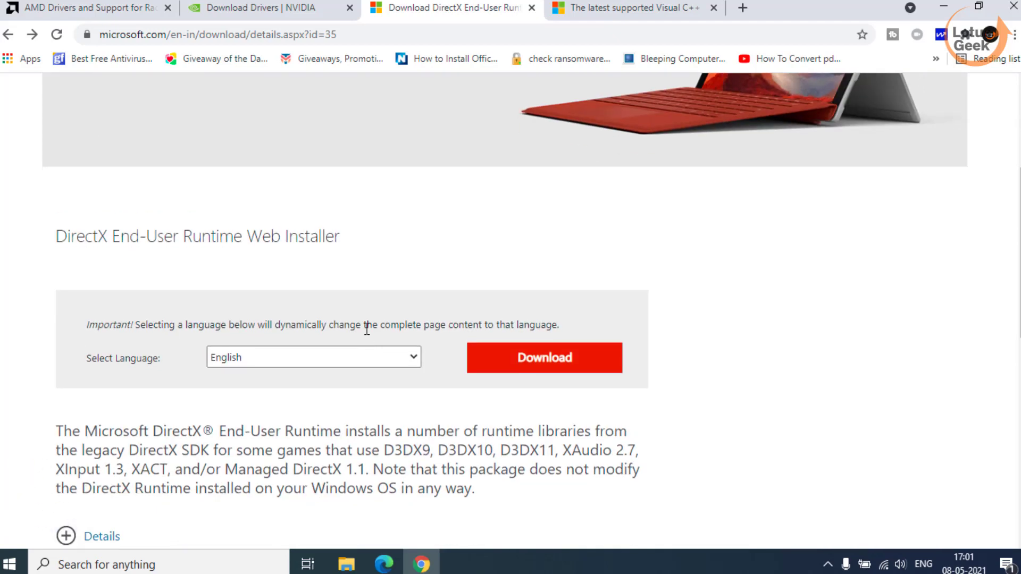
{"action": "scroll", "coordinate": [668, 300], "scroll_direction": "down", "scroll_amount": 1}
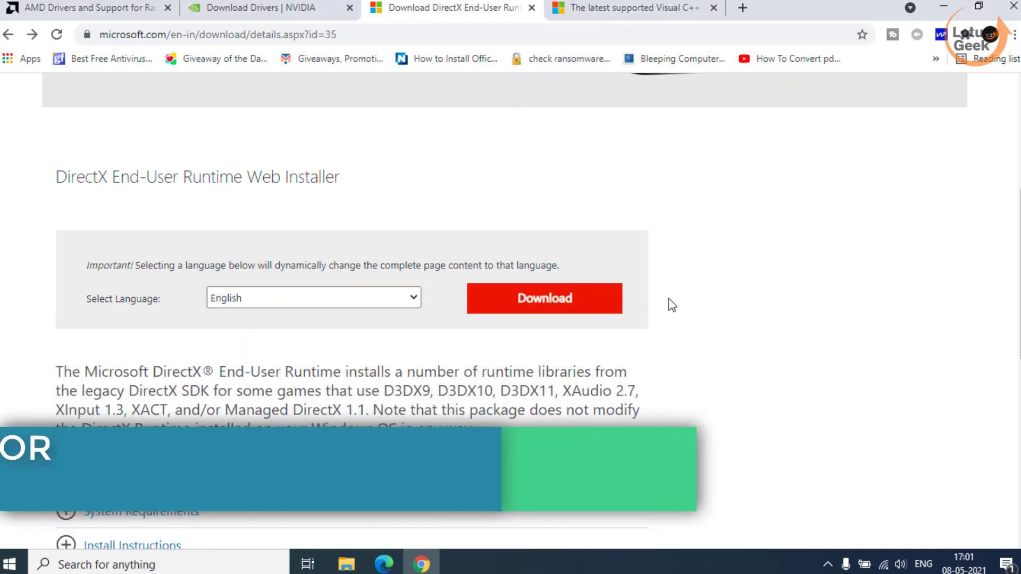
{"action": "left_click", "coordinate": [539, 294]}
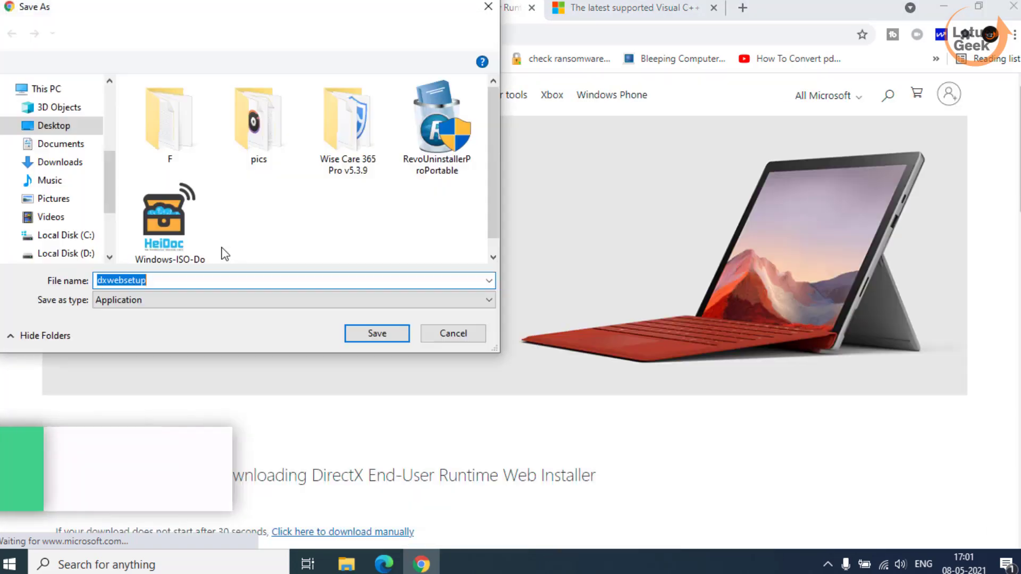
{"action": "left_click", "coordinate": [376, 334]}
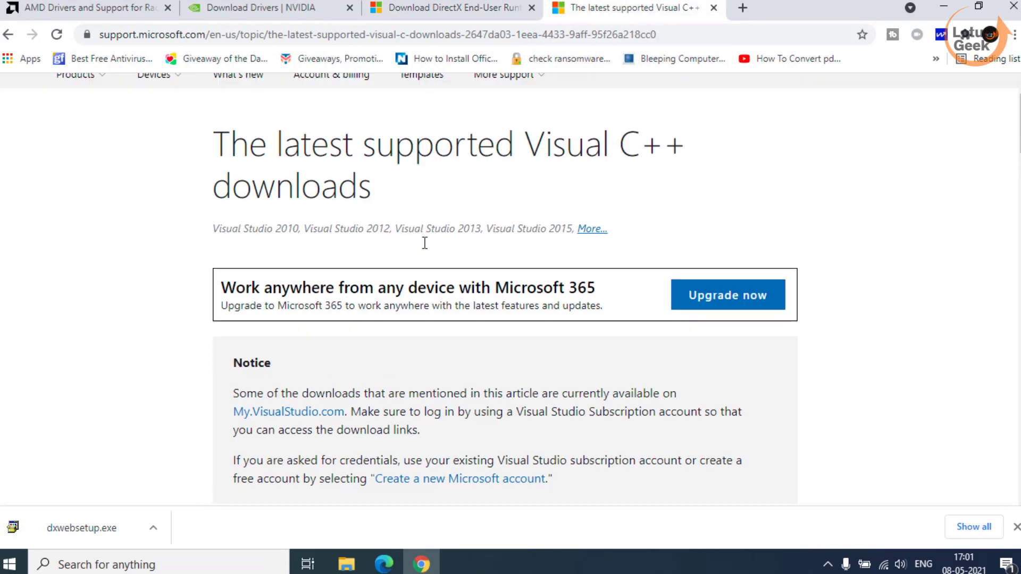
Download the x64 Visual C++ redistributable VC_redist.x64.exe to the Desktop
{"action": "scroll", "coordinate": [493, 270], "scroll_direction": "down", "scroll_amount": 8}
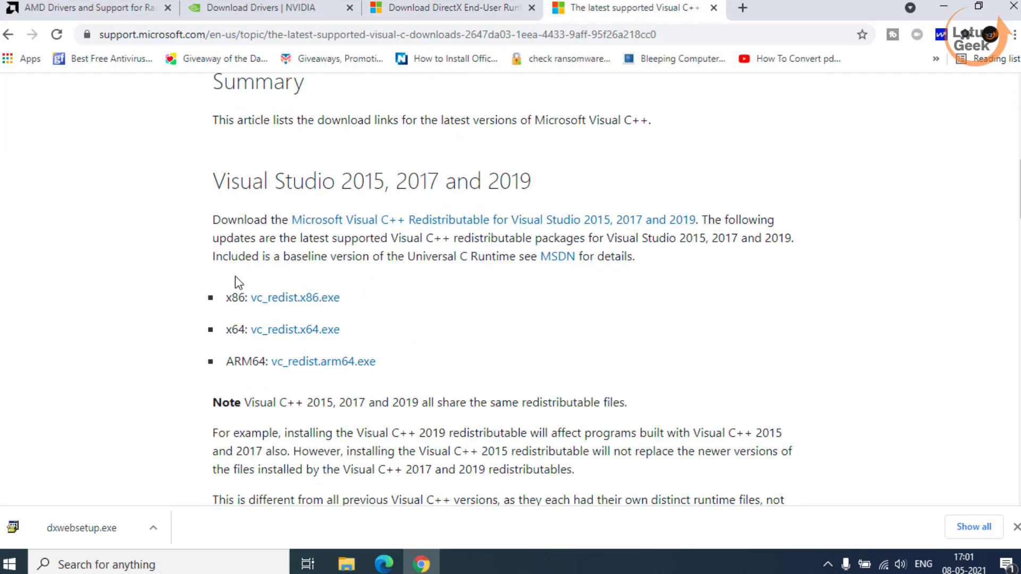
{"action": "left_click", "coordinate": [291, 335]}
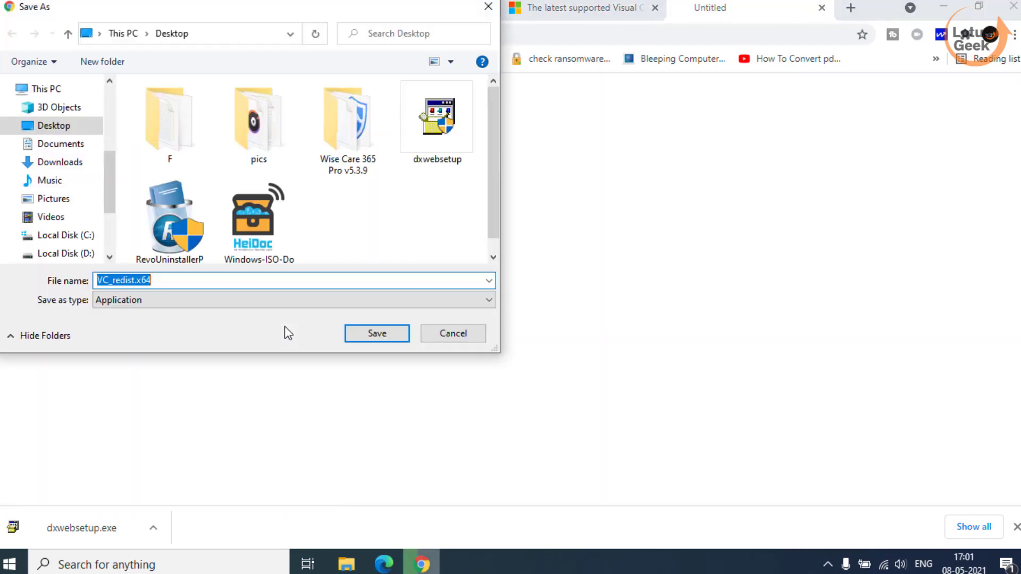
{"action": "left_click", "coordinate": [369, 333]}
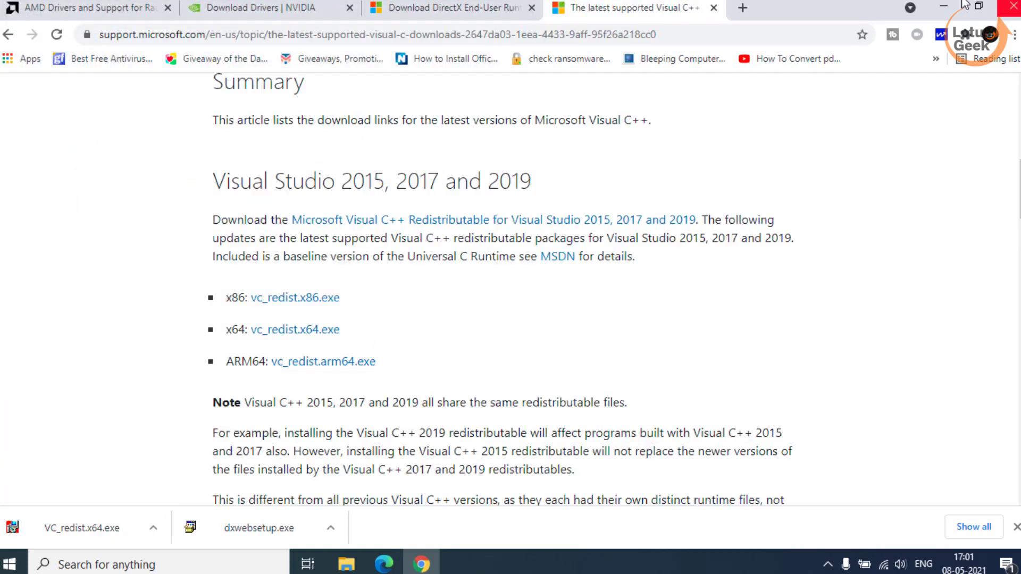
Run dxwebsetup, accept the license, skip the Bing Bar offer, and install the DirectX runtime components
{"action": "left_click", "coordinate": [942, 6]}
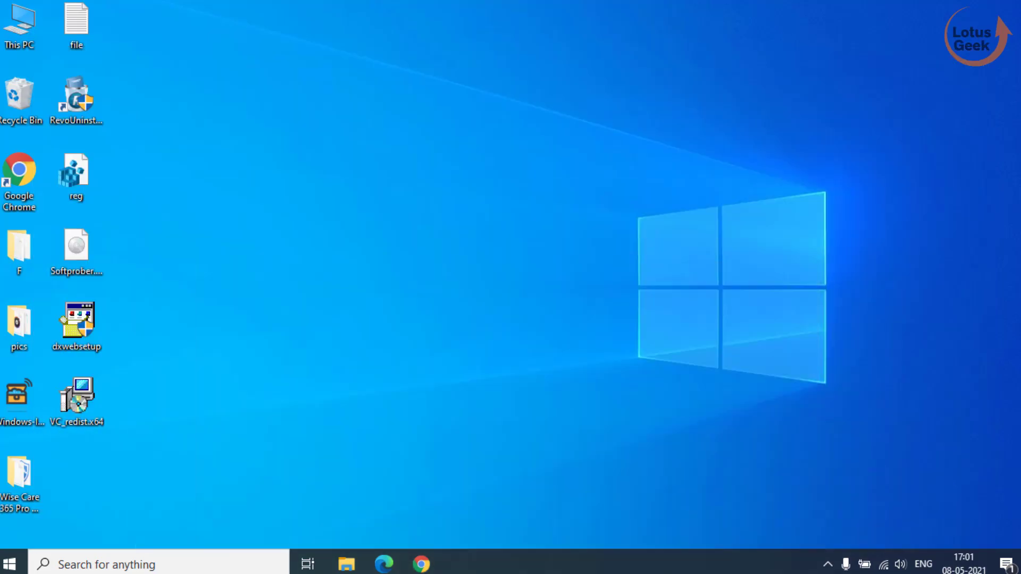
{"action": "double_click", "coordinate": [91, 333]}
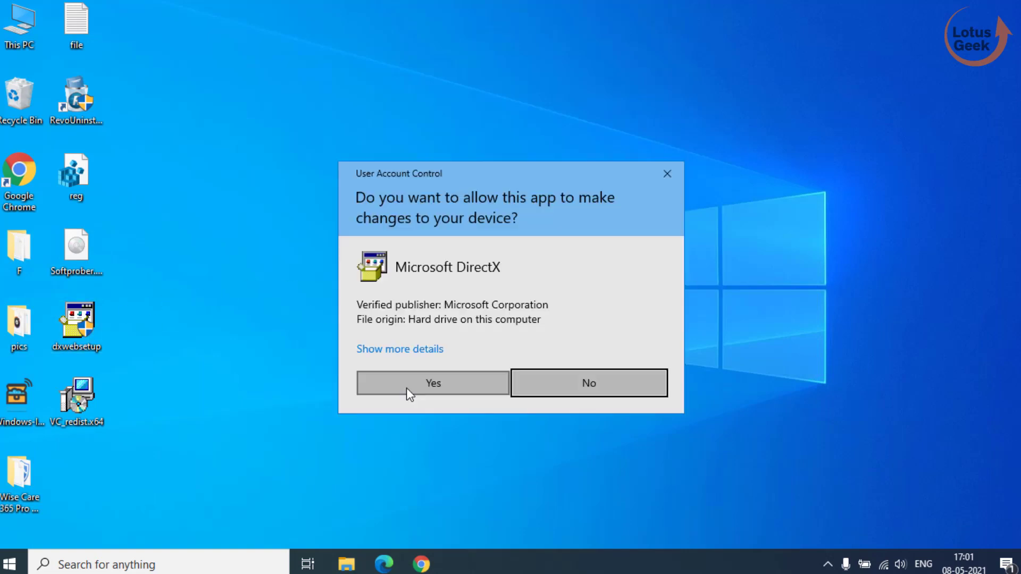
{"action": "left_click", "coordinate": [406, 387]}
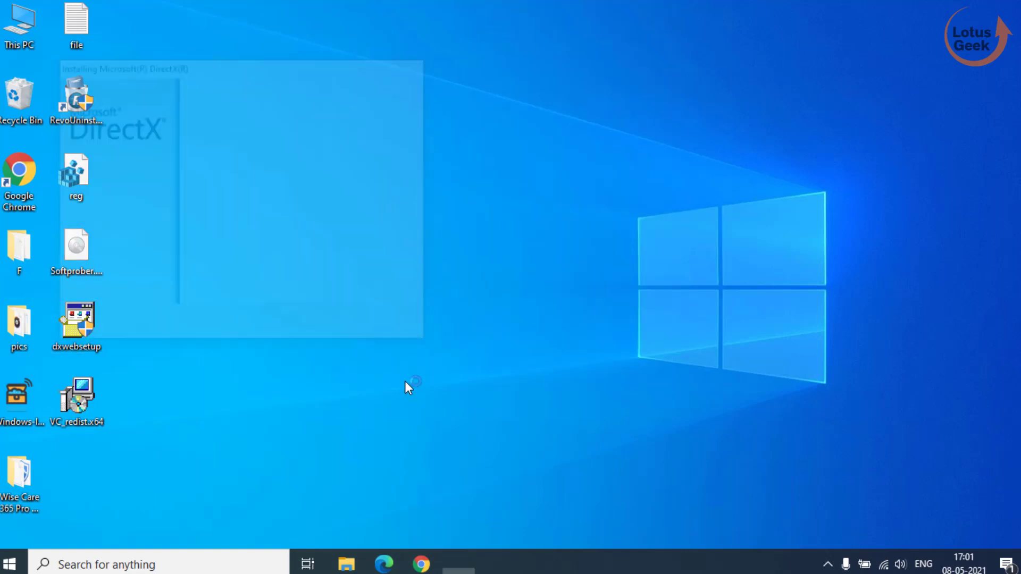
{"action": "left_click", "coordinate": [259, 277]}
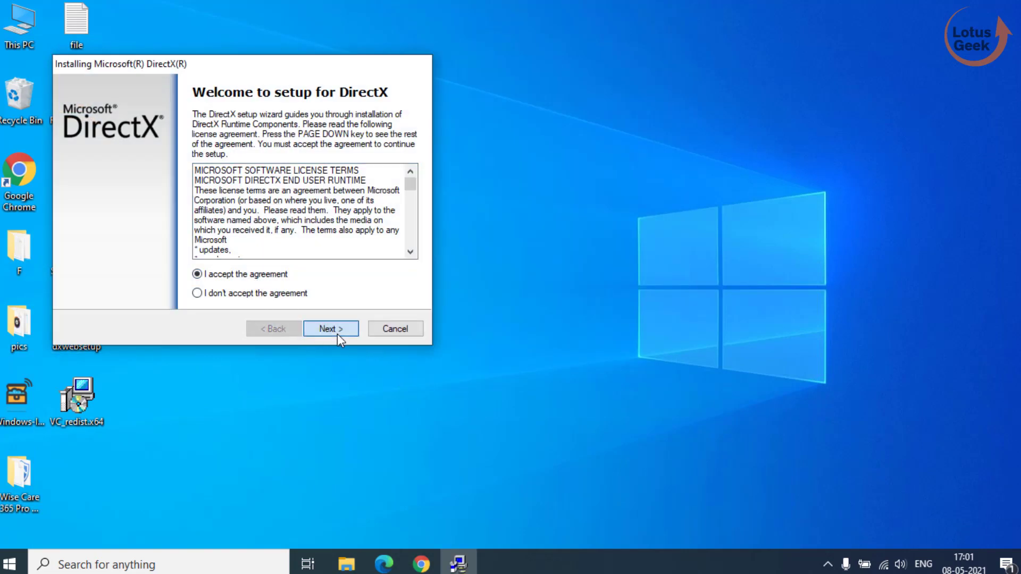
{"action": "left_click", "coordinate": [337, 334]}
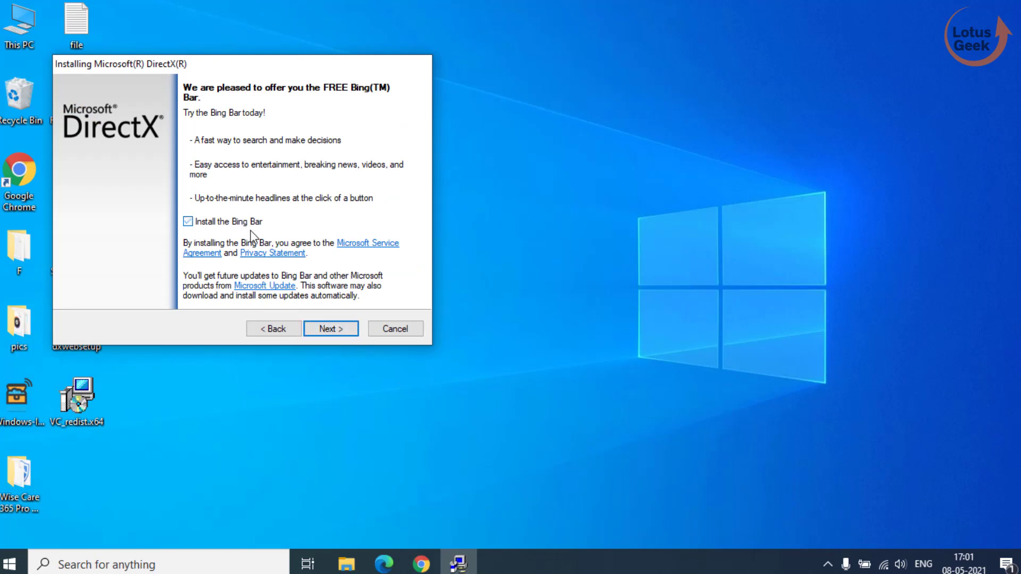
{"action": "left_click", "coordinate": [327, 330]}
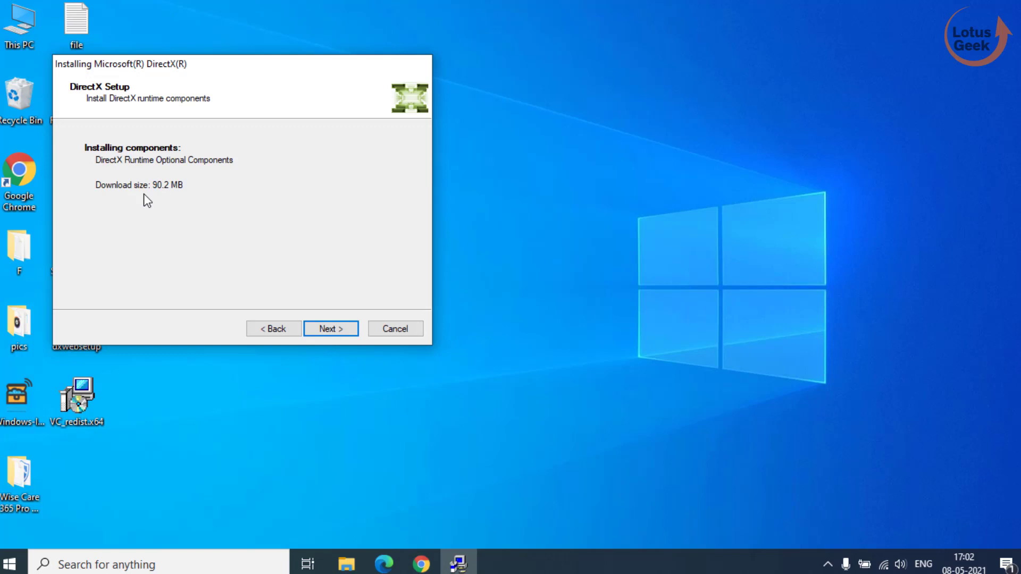
{"action": "left_click", "coordinate": [319, 329]}
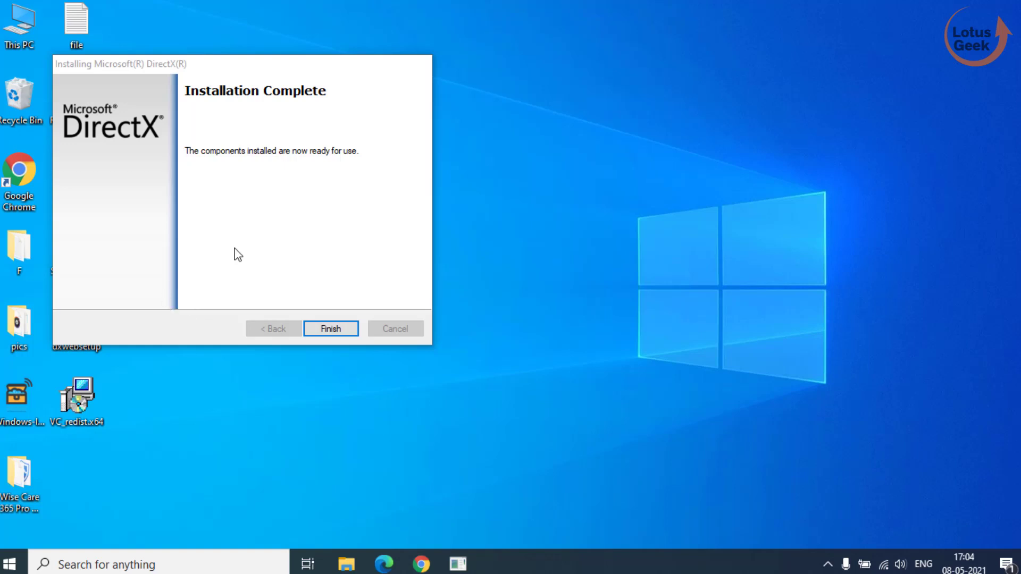
{"action": "left_click", "coordinate": [338, 328]}
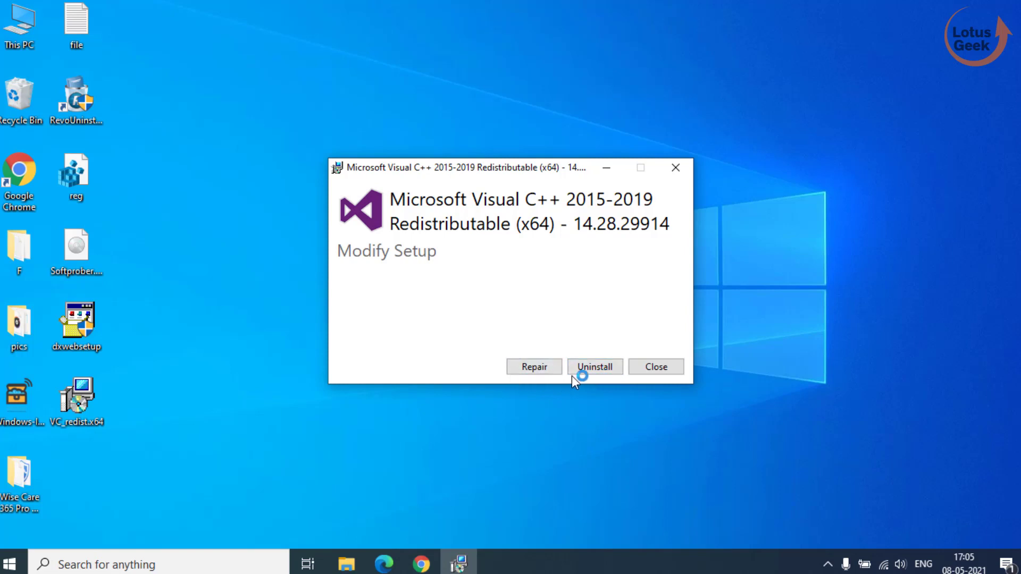
{"action": "left_click", "coordinate": [655, 367]}
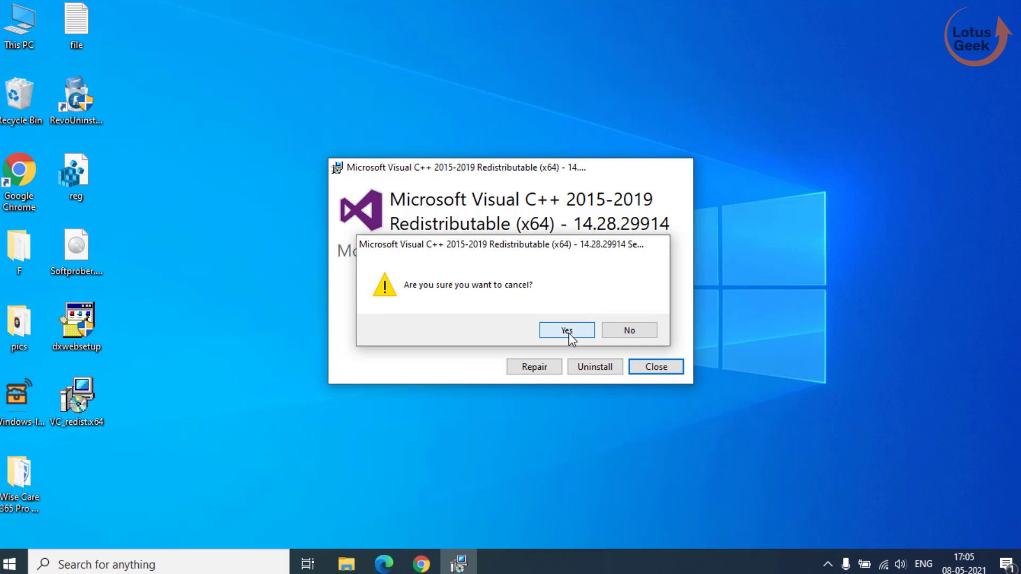
{"action": "left_click", "coordinate": [567, 331]}
{"action": "key", "text": "super+r"}
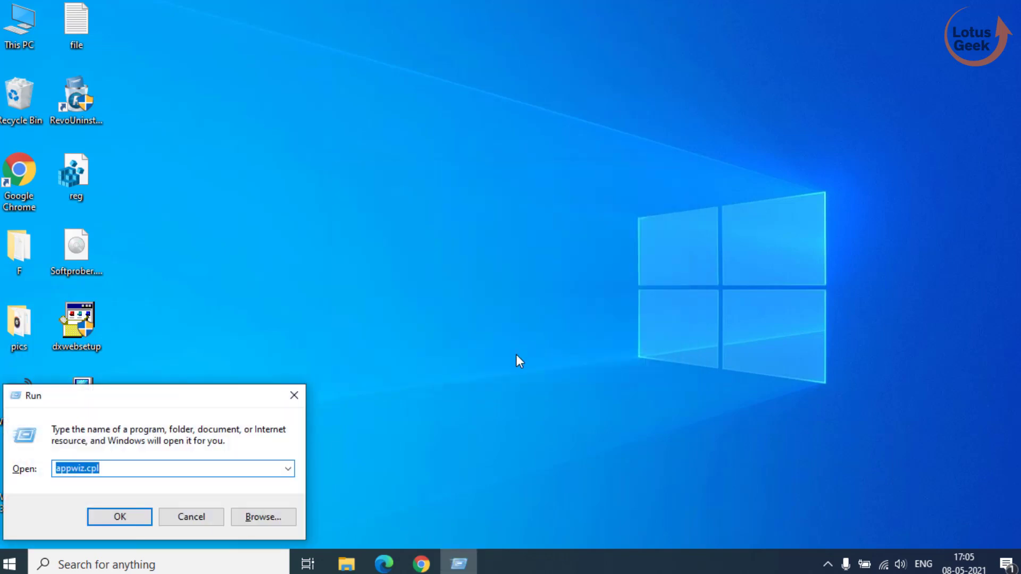
{"action": "key", "text": "Return"}
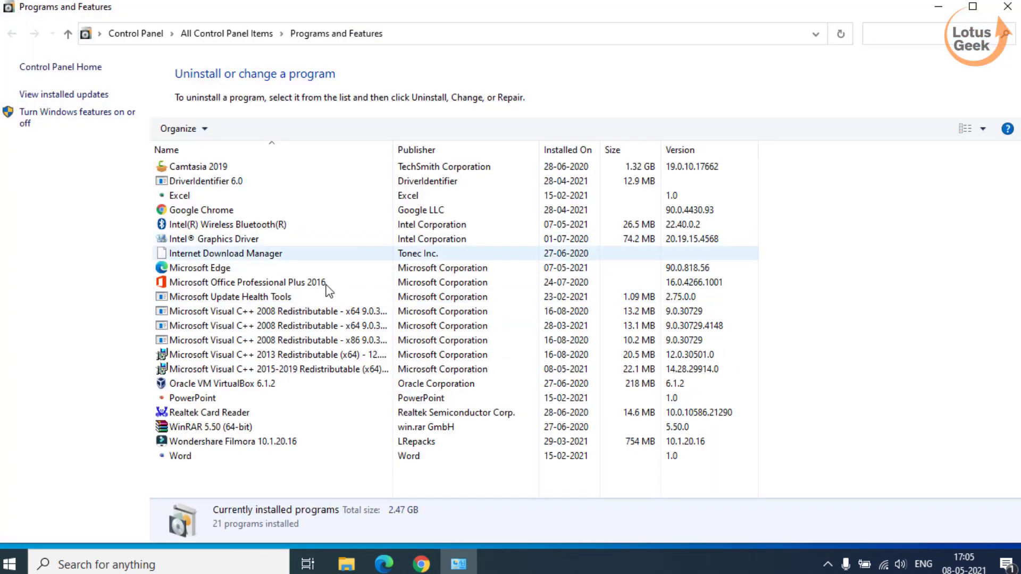
{"action": "left_click", "coordinate": [319, 311]}
{"action": "left_click", "coordinate": [315, 326]}
{"action": "left_click", "coordinate": [311, 340]}
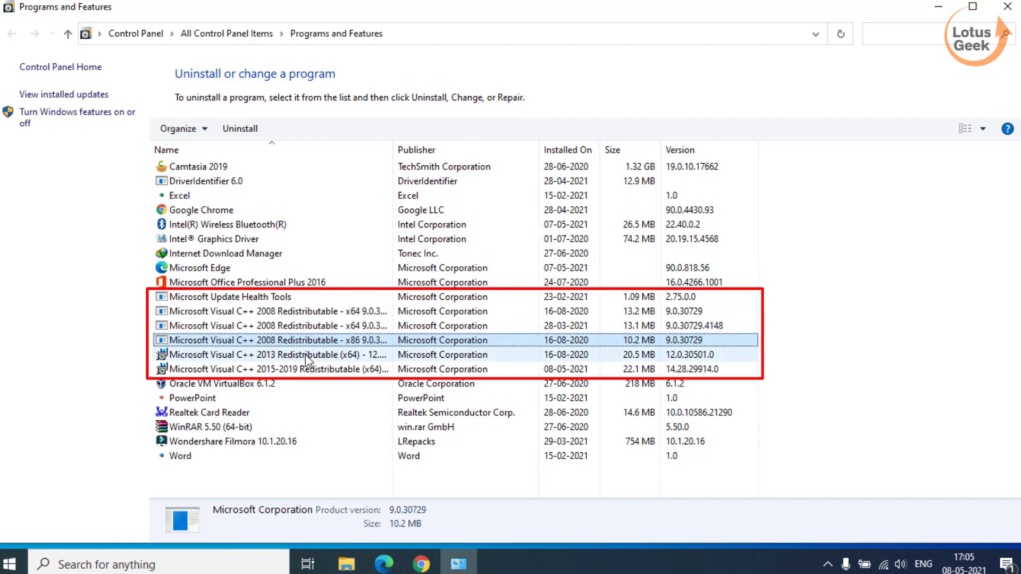
{"action": "left_click", "coordinate": [306, 355]}
{"action": "left_click", "coordinate": [305, 369]}
{"action": "left_click", "coordinate": [1008, 6]}
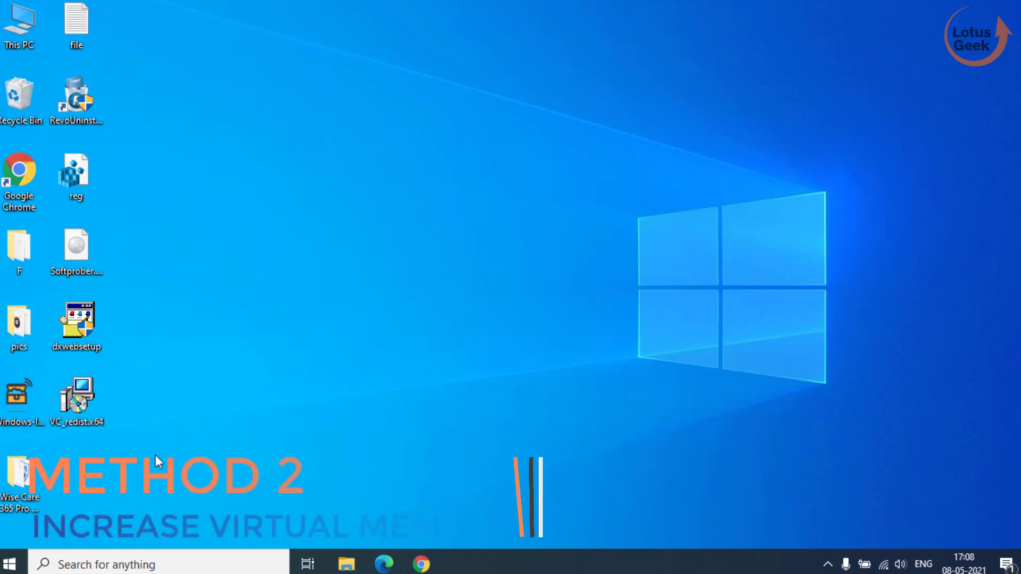
Open Properties for This PC to show the System page
{"action": "right_click", "coordinate": [27, 31]}
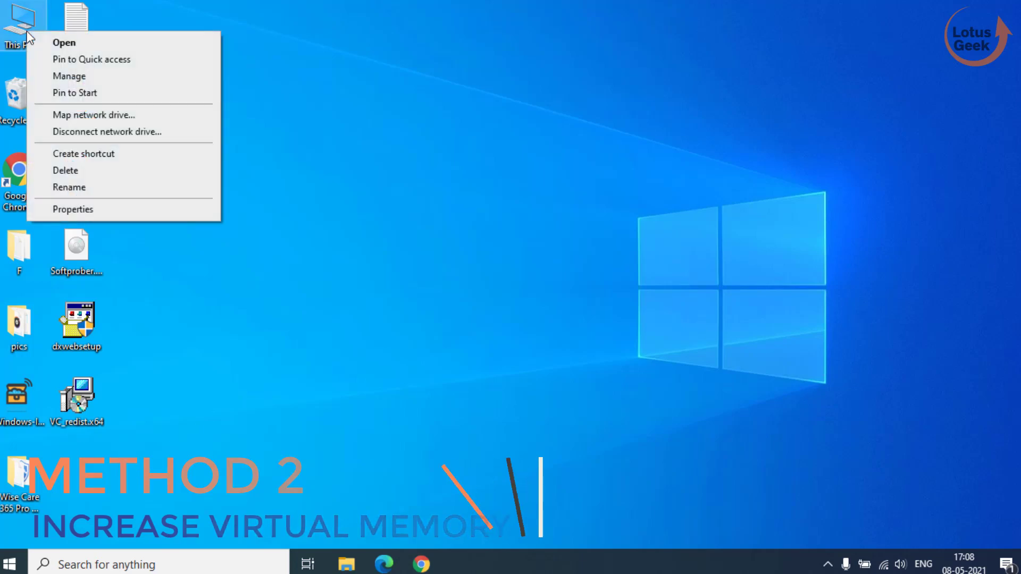
{"action": "left_click", "coordinate": [109, 214]}
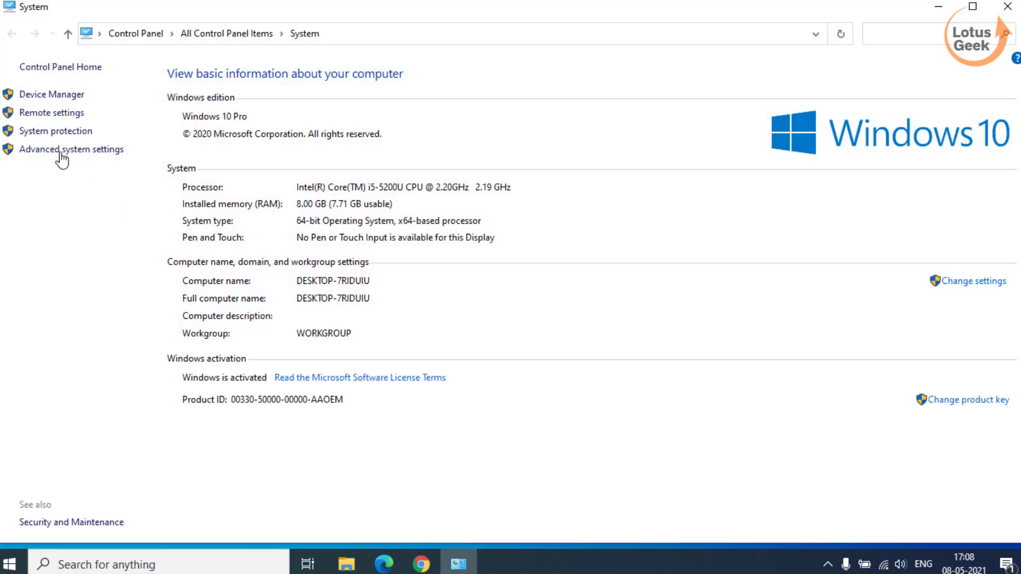
Open the Virtual Memory dialog from Advanced system settings and Performance Options
{"action": "left_click", "coordinate": [82, 151]}
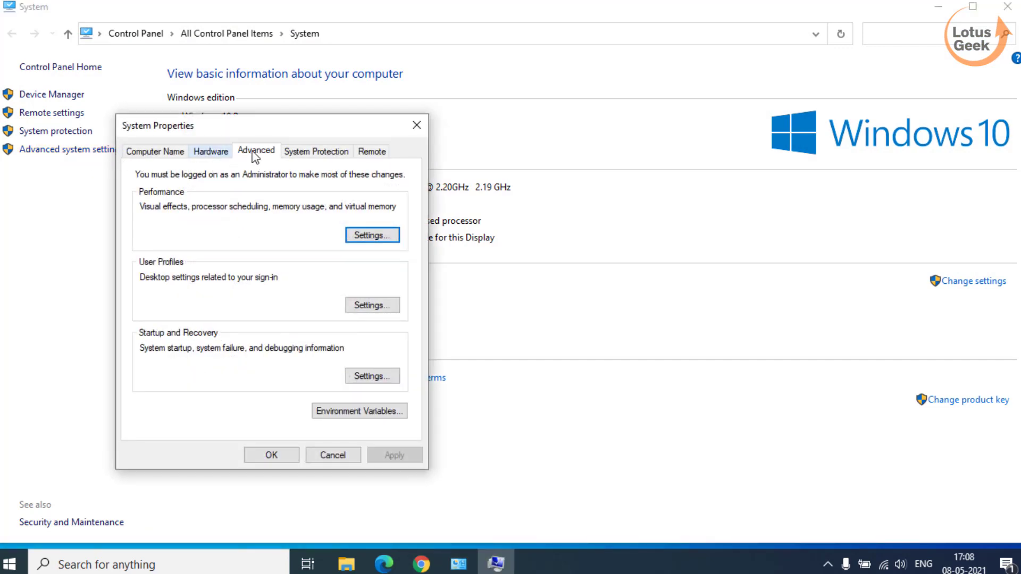
{"action": "left_click", "coordinate": [388, 234]}
{"action": "left_click", "coordinate": [236, 122]}
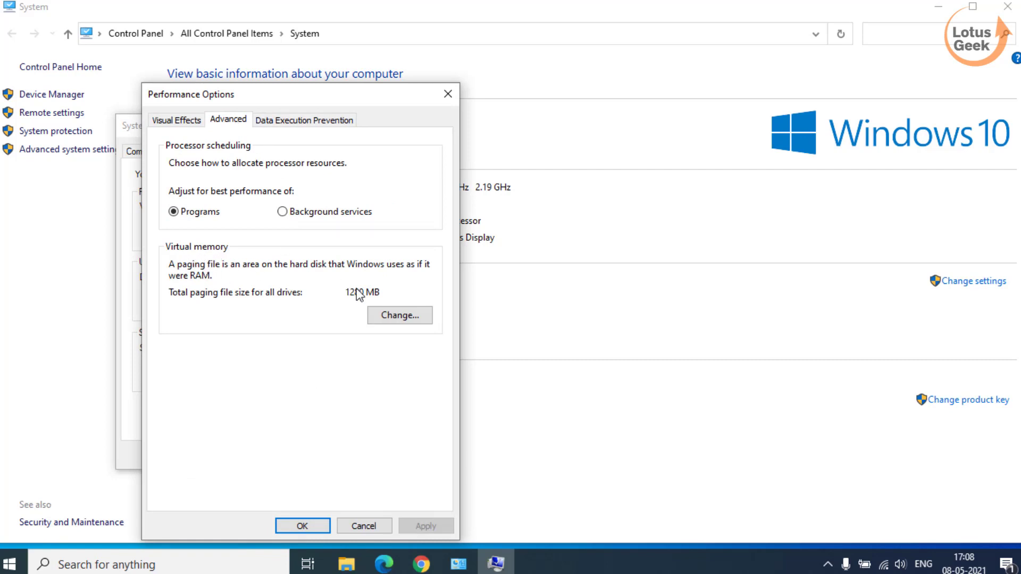
{"action": "left_click", "coordinate": [410, 319]}
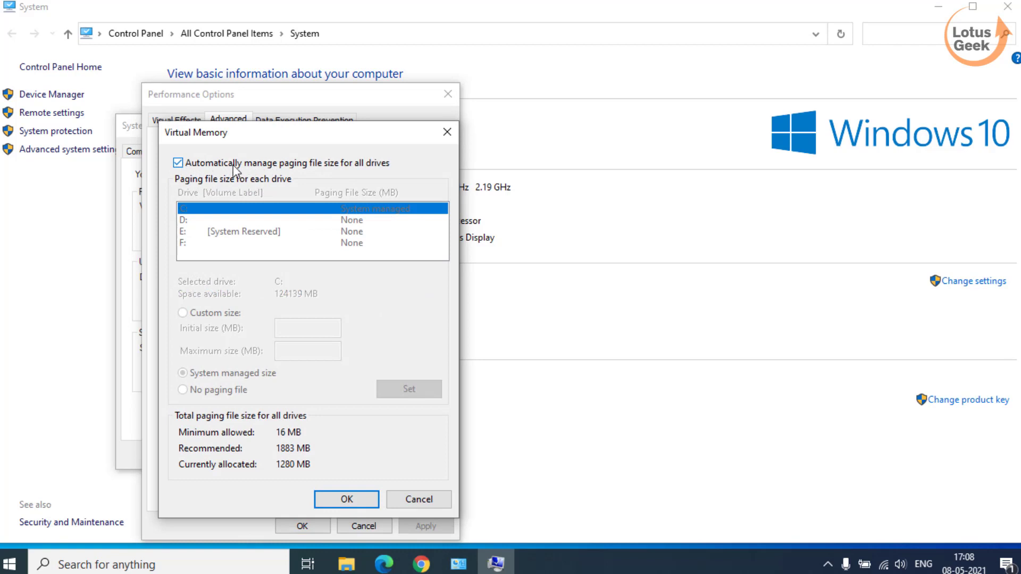
Turn off automatic paging file management and give C: a custom 0 MB initial size
{"action": "left_click", "coordinate": [223, 165]}
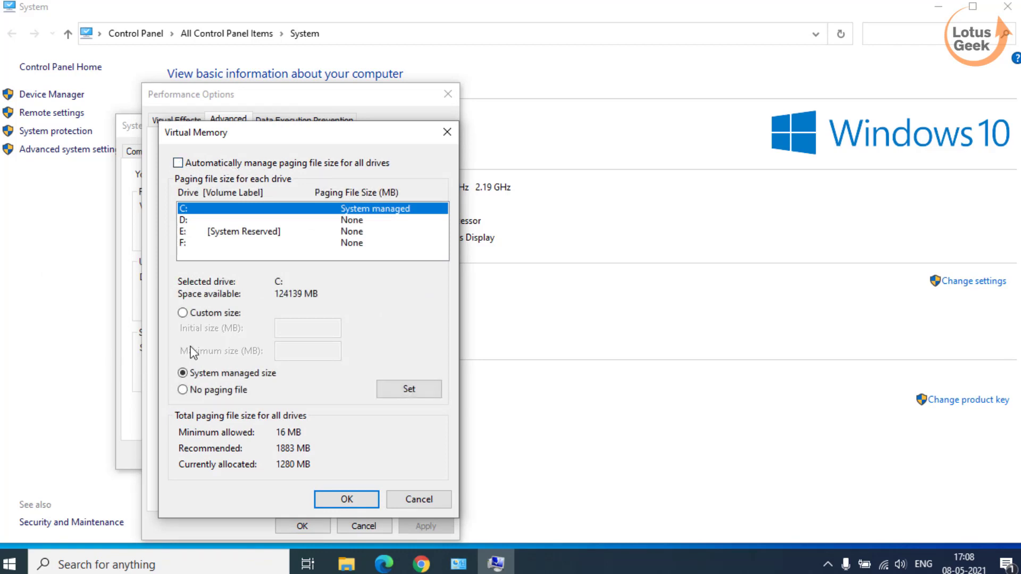
{"action": "left_click", "coordinate": [222, 317]}
{"action": "left_click", "coordinate": [300, 329]}
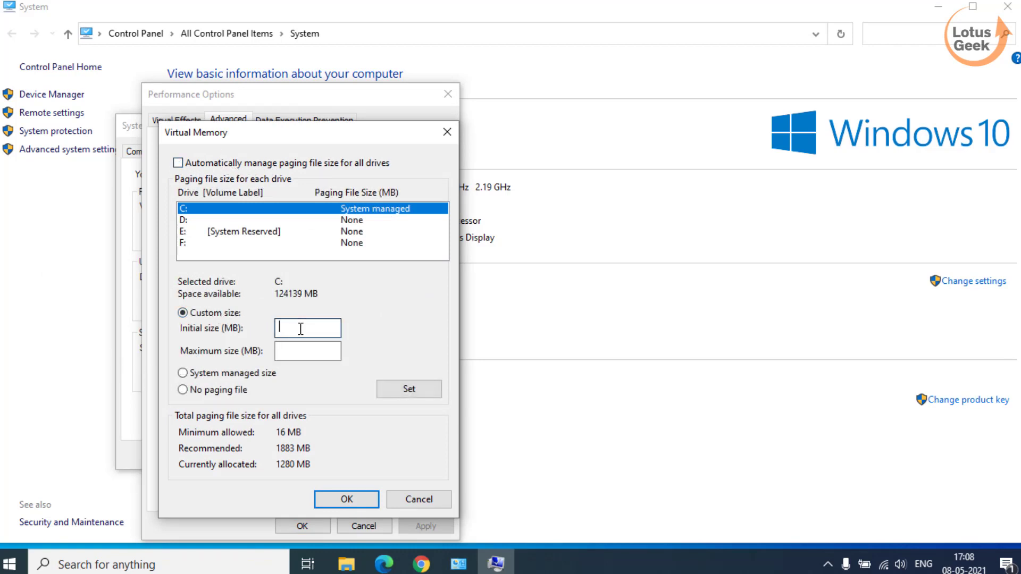
{"action": "type", "text": "0"}
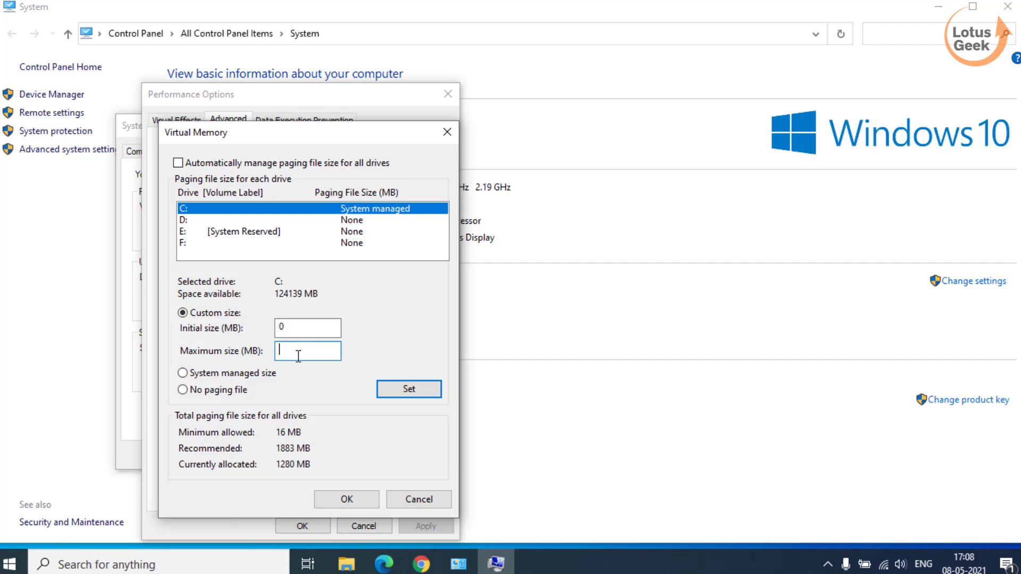
Compute 8000 × 4 = 32,000 in Calculator, then go back to the paging file Maximum size field
{"action": "key", "text": "super"}
{"action": "type", "text": "calc"}
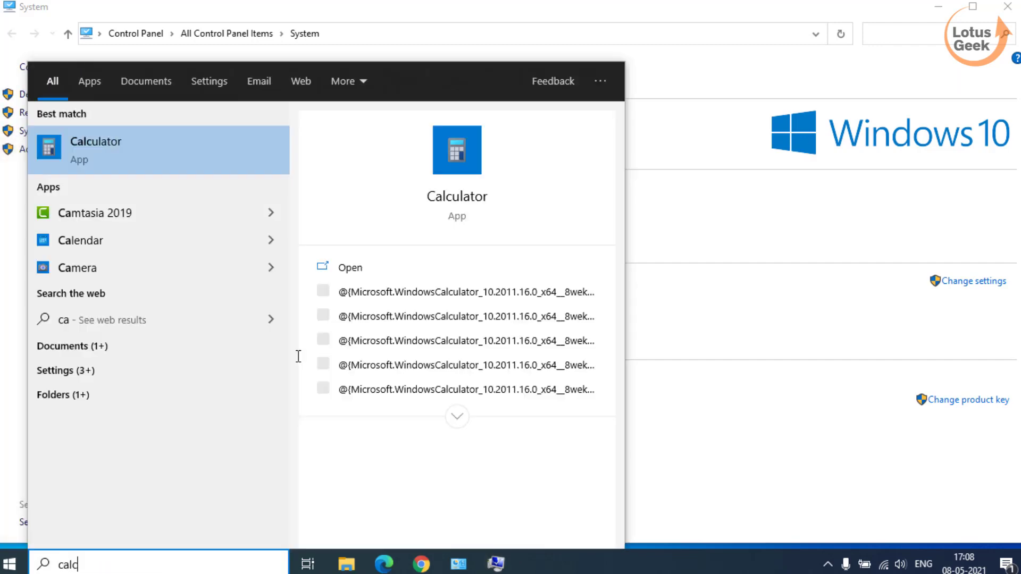
{"action": "key", "text": "Return"}
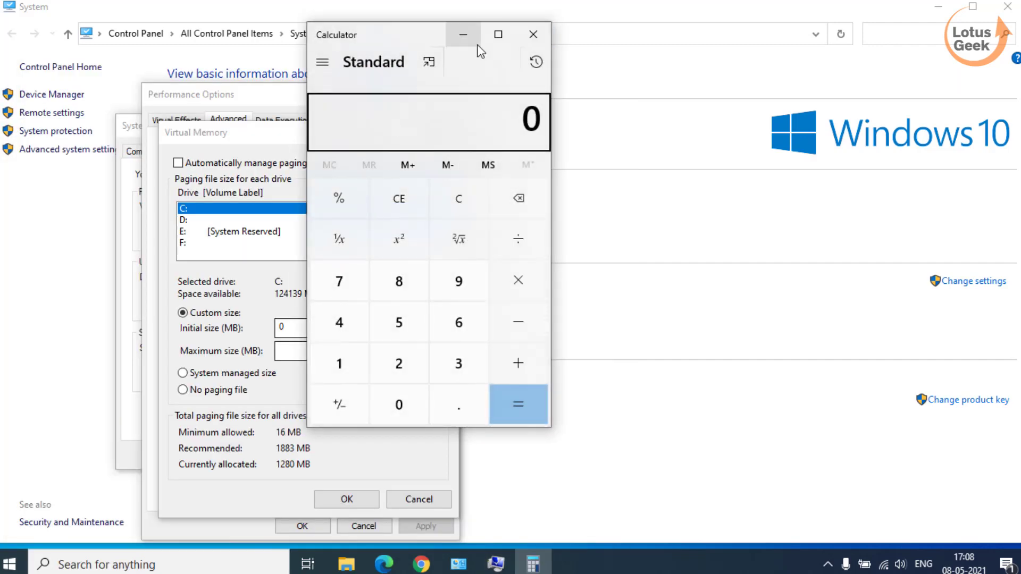
{"action": "type", "text": "8000"}
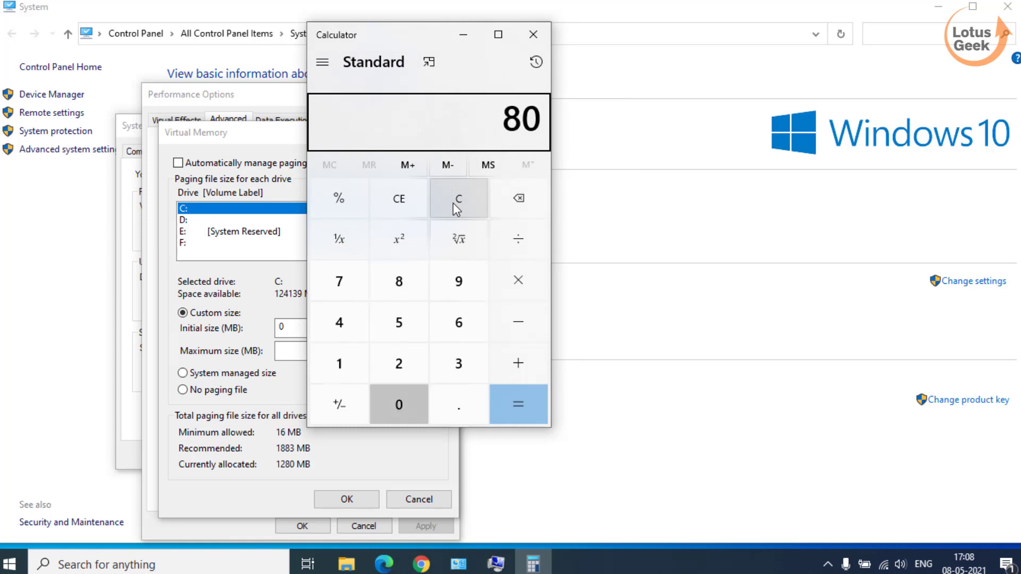
{"action": "left_click", "coordinate": [520, 282]}
{"action": "left_click", "coordinate": [355, 324]}
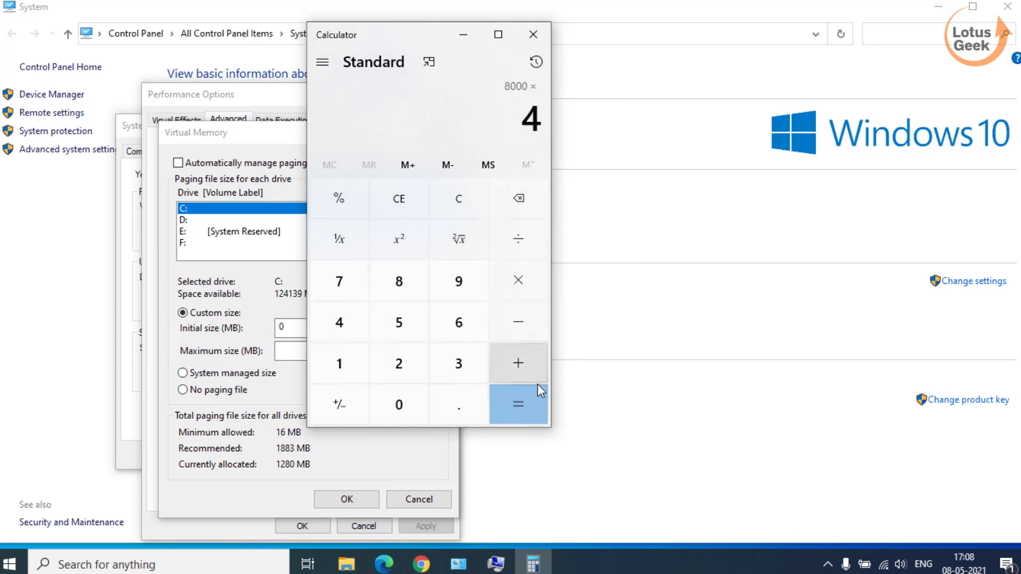
{"action": "left_click", "coordinate": [533, 398]}
{"action": "left_click", "coordinate": [533, 36]}
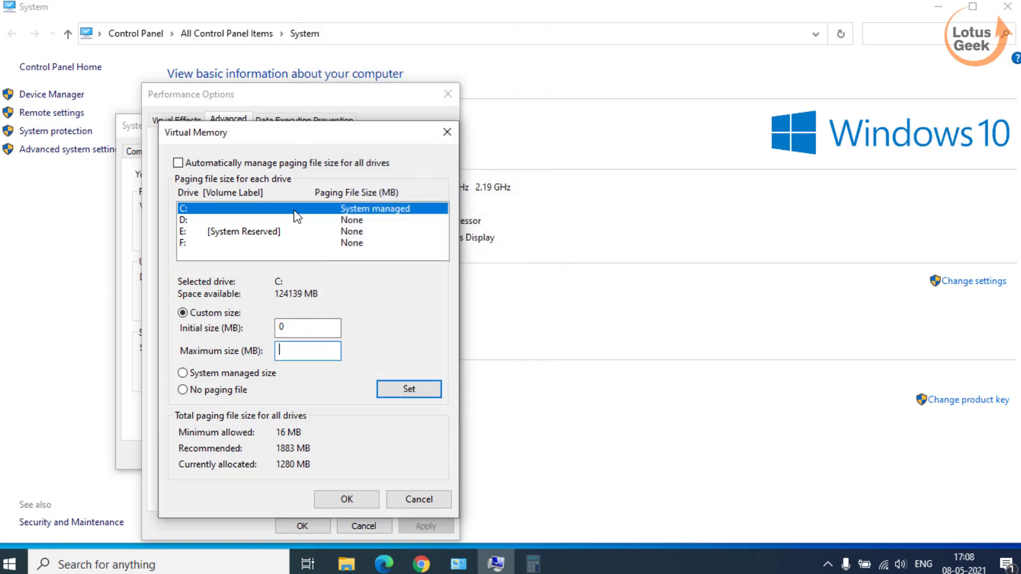
{"action": "left_click", "coordinate": [309, 351]}
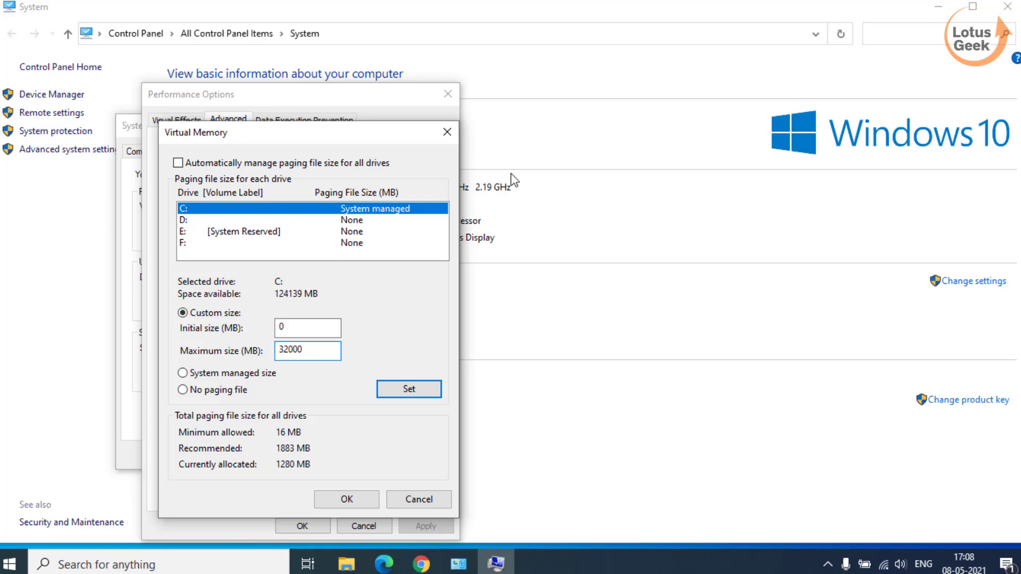
Confirm the 32000 MB maximum paging file through all dialogs, choose Restart Later, and close System
{"action": "left_click", "coordinate": [343, 504]}
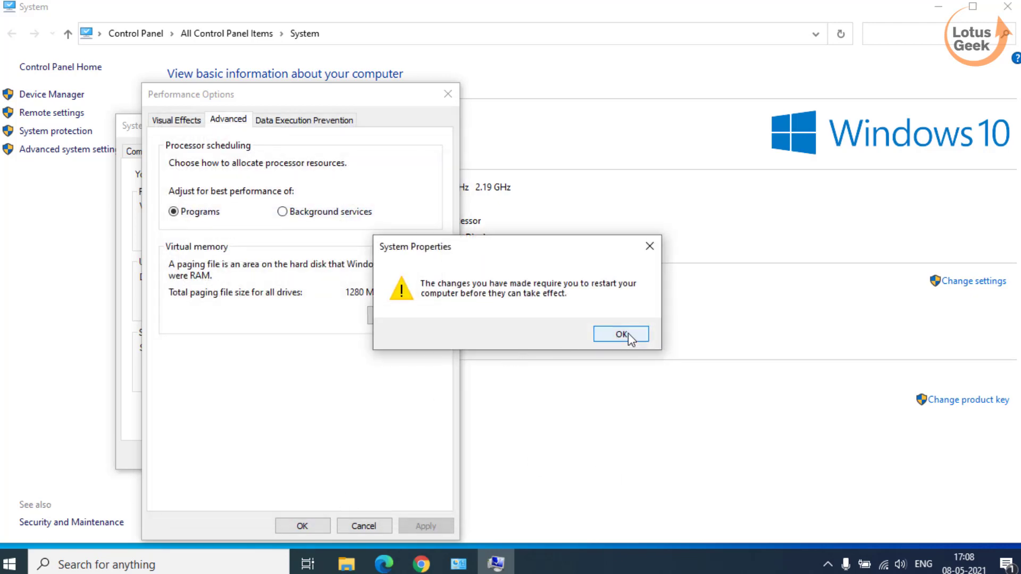
{"action": "left_click", "coordinate": [621, 334]}
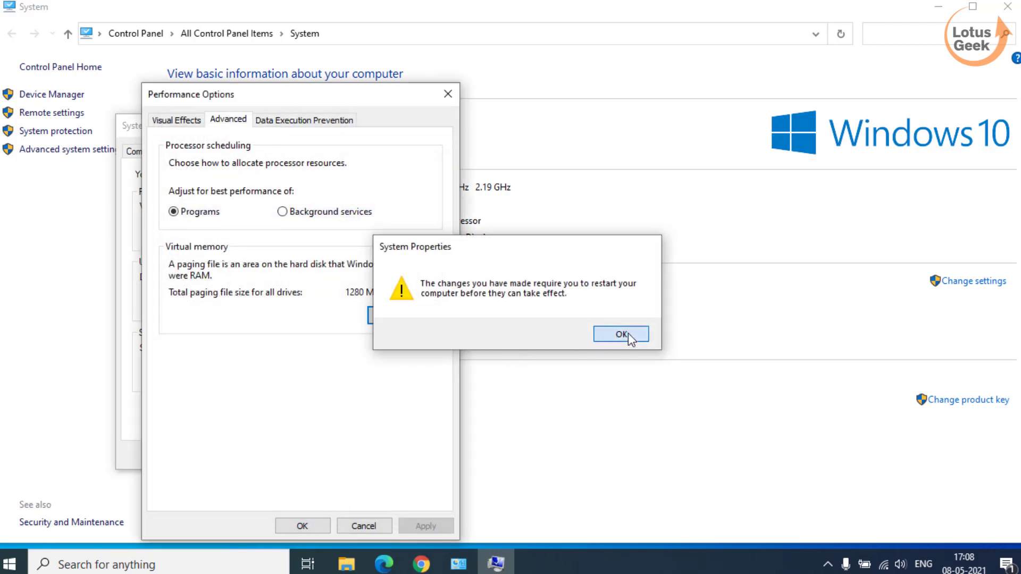
{"action": "left_click", "coordinate": [296, 525]}
{"action": "left_click", "coordinate": [271, 456]}
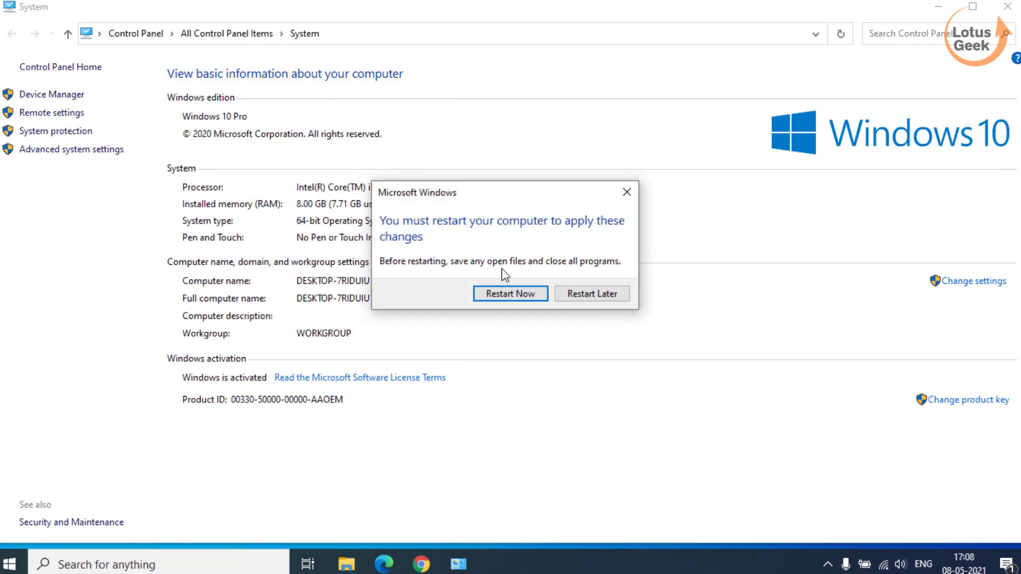
{"action": "left_click", "coordinate": [582, 294]}
{"action": "left_click", "coordinate": [1008, 6]}
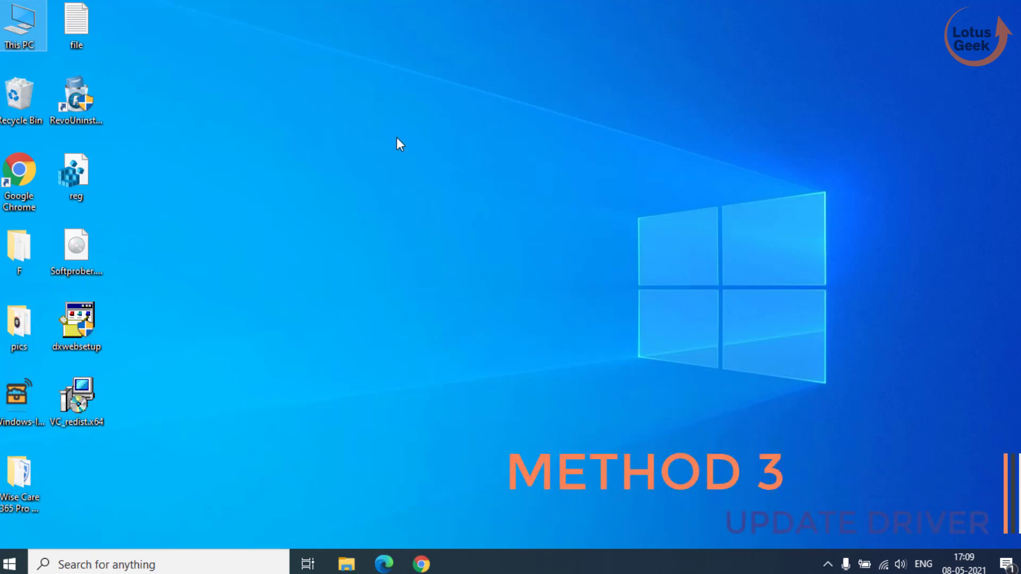
Run dxdiag and check the Display tab: Intel(R) HD Graphics 5500 by Intel Corporation
{"action": "left_click", "coordinate": [10, 565]}
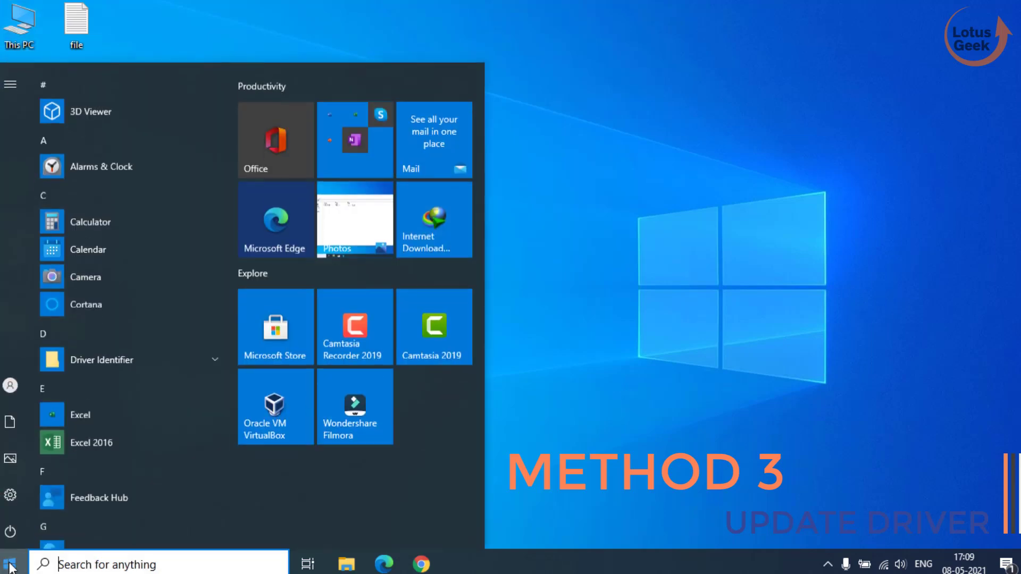
{"action": "type", "text": "dxdiag"}
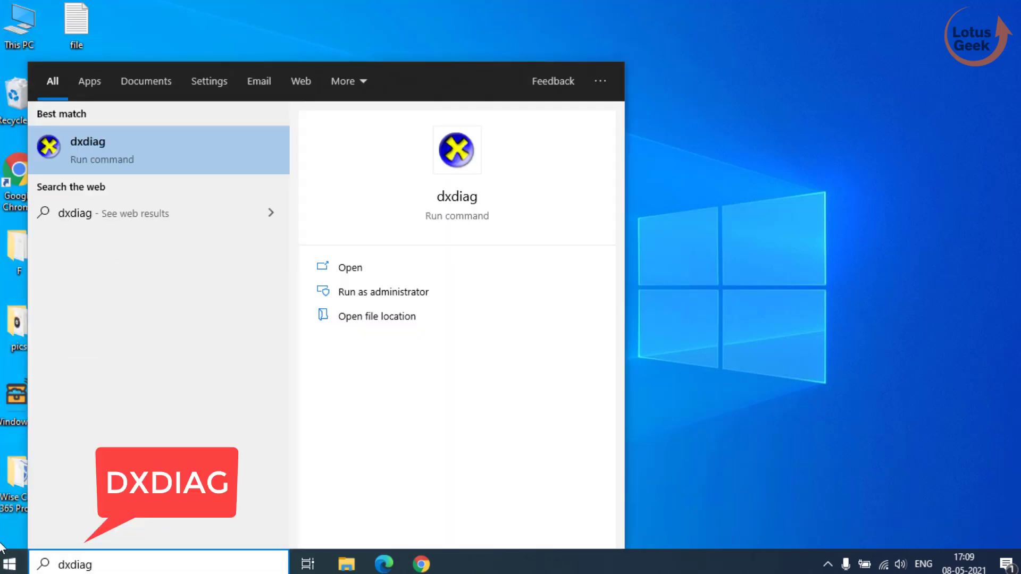
{"action": "key", "text": "Return"}
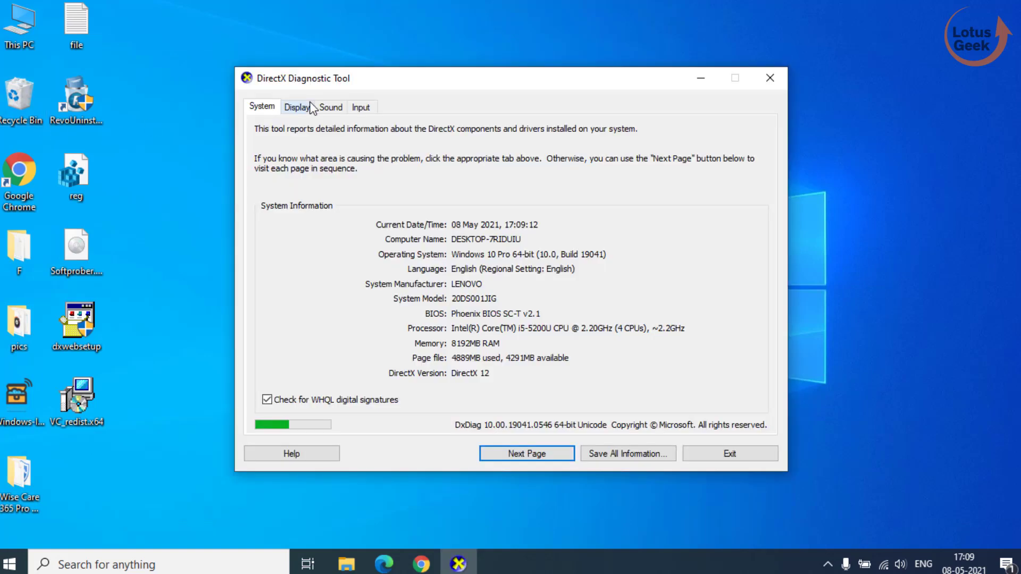
{"action": "left_click", "coordinate": [298, 108]}
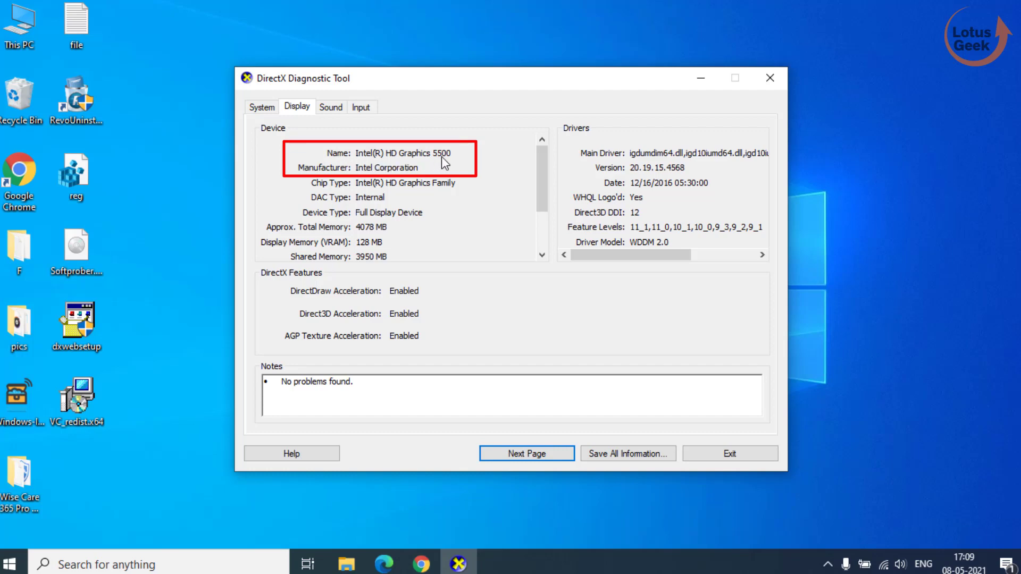
Google 'intel hd graphics 5500 driver' in a new tab and open Intel's Downloads result
{"action": "left_click", "coordinate": [421, 564]}
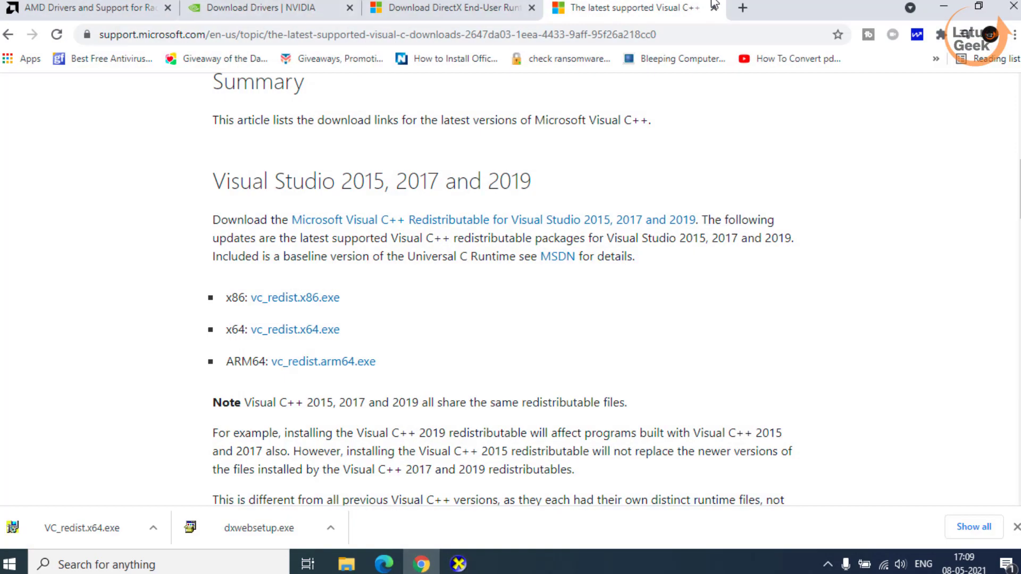
{"action": "left_click", "coordinate": [742, 9]}
{"action": "type", "text": "intel  hd"}
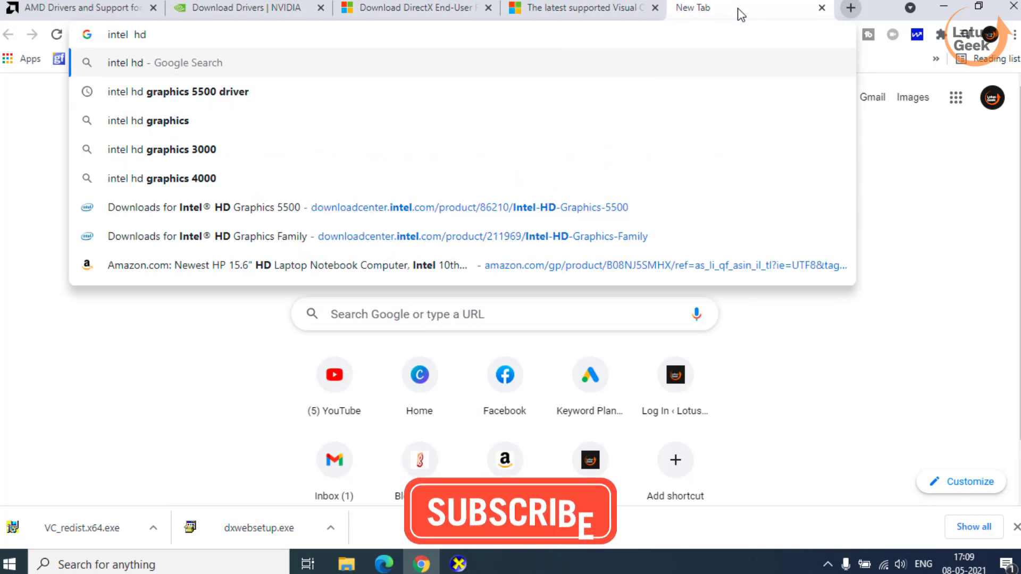
{"action": "key", "text": "Down"}
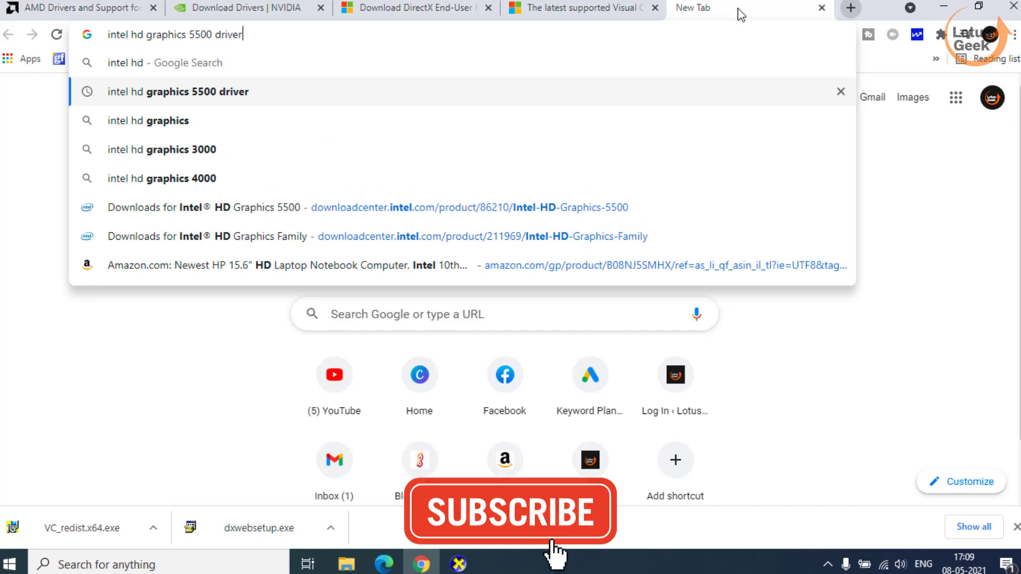
{"action": "key", "text": "Return"}
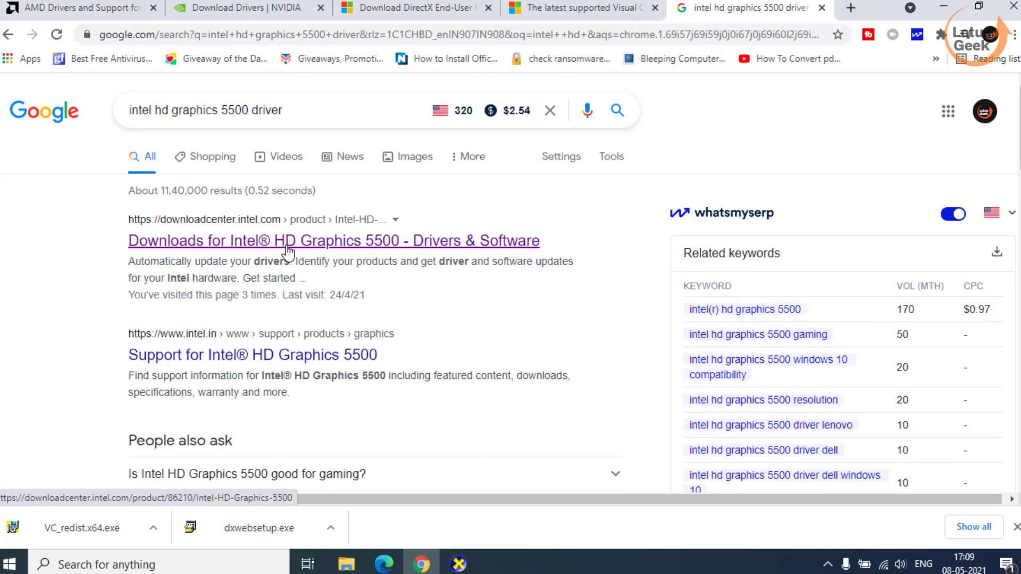
{"action": "left_click", "coordinate": [288, 249]}
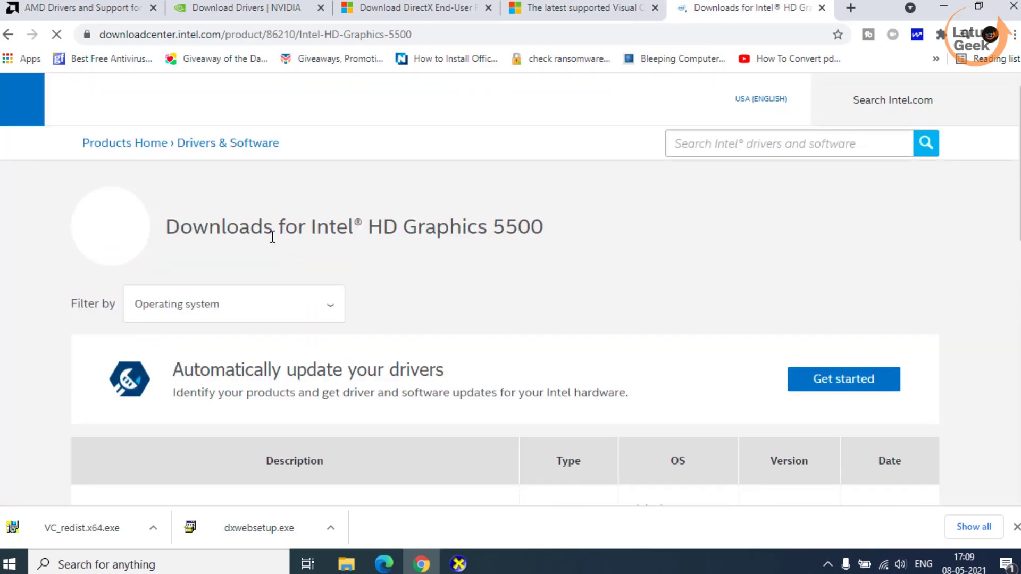
From the Intel Graphics Driver 15.40 page, save win64_15.40.5171.exe to the Desktop
{"action": "scroll", "coordinate": [427, 309], "scroll_direction": "down", "scroll_amount": 5}
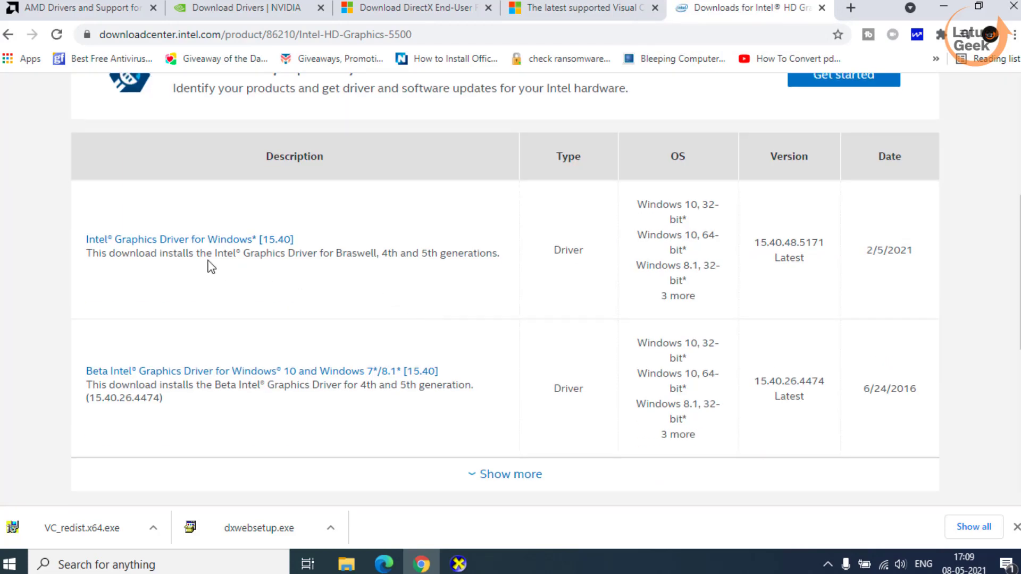
{"action": "left_click", "coordinate": [216, 240]}
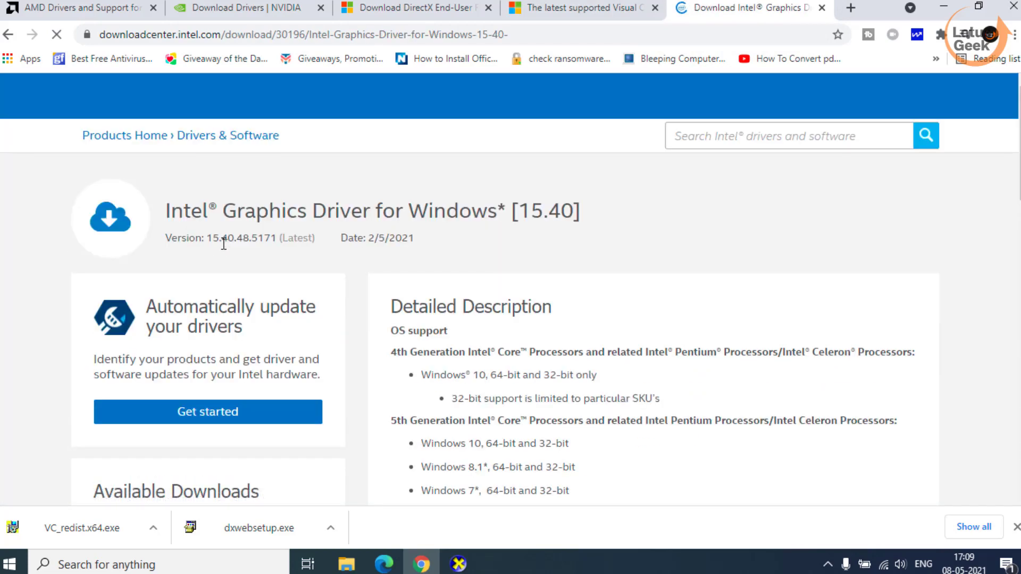
{"action": "scroll", "coordinate": [203, 479], "scroll_direction": "down", "scroll_amount": 5}
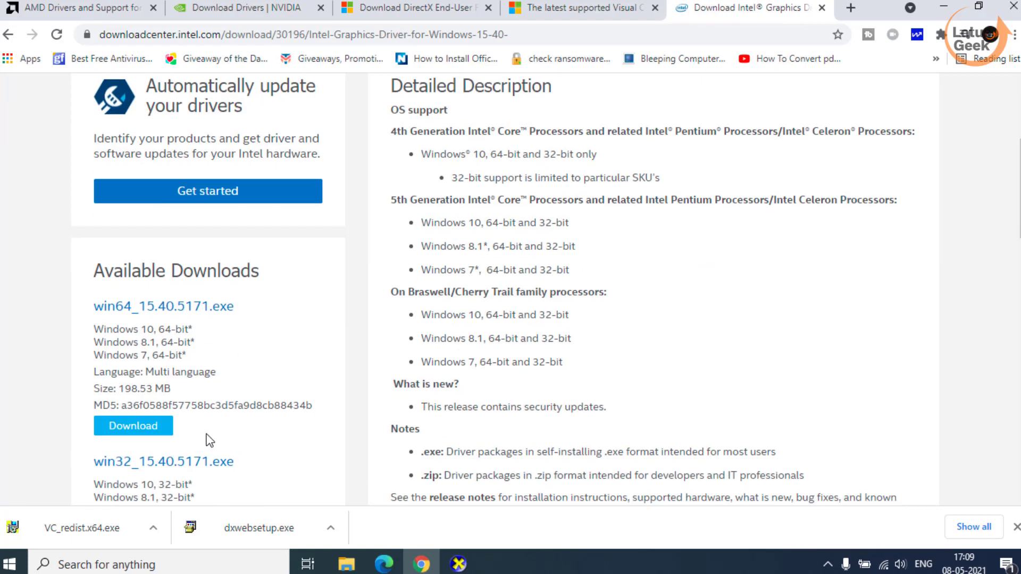
{"action": "left_click", "coordinate": [140, 433]}
{"action": "scroll", "coordinate": [59, 133], "scroll_direction": "up", "scroll_amount": 3}
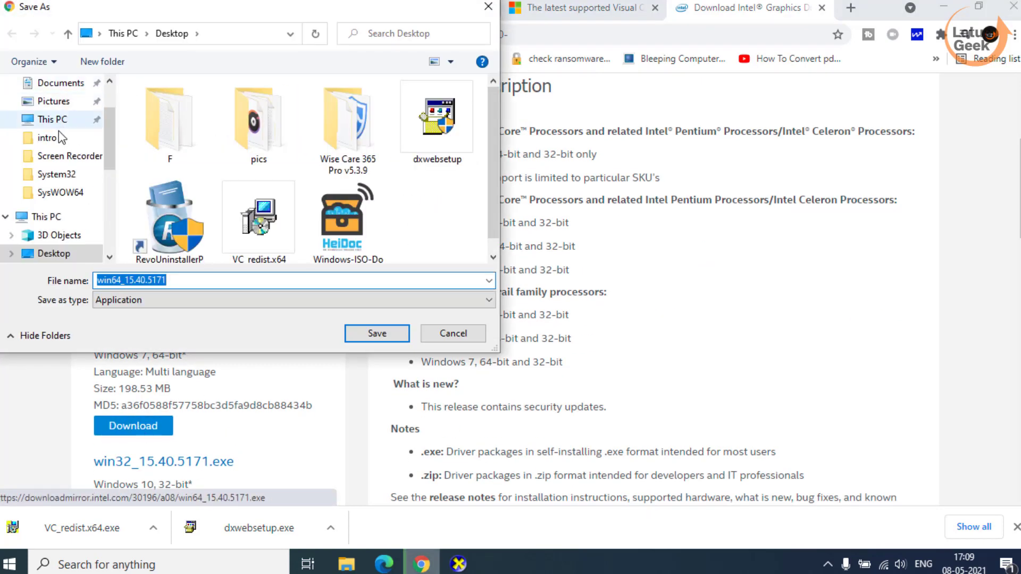
{"action": "left_click_drag", "start_coordinate": [105, 149], "coordinate": [105, 107]}
{"action": "left_click", "coordinate": [57, 115]}
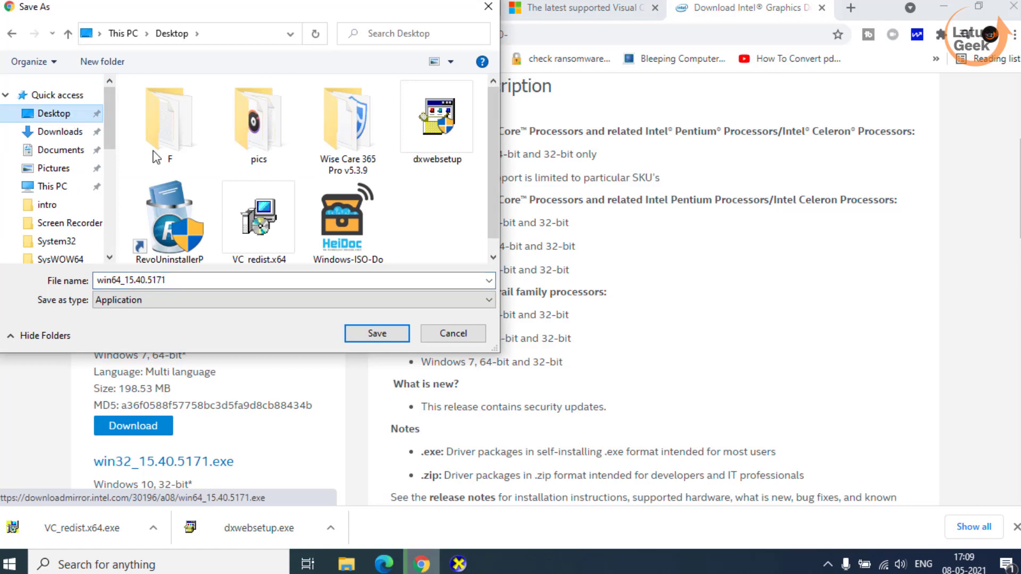
{"action": "left_click", "coordinate": [396, 336]}
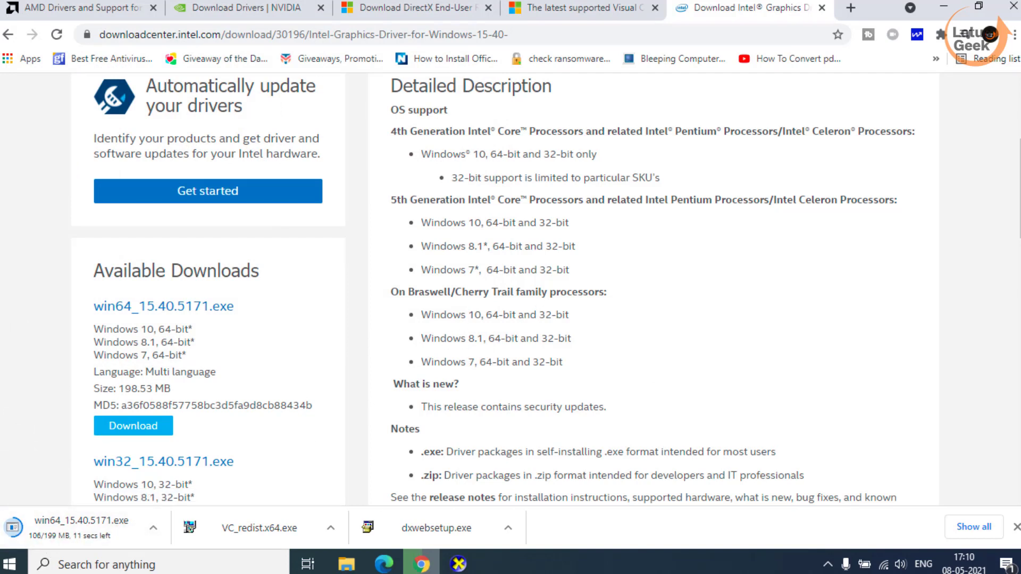
On AMD Support, select Radeon RX 5600 XT, submit, and expand the Windows 10 64-Bit downloads
{"action": "left_click", "coordinate": [80, 8]}
{"action": "scroll", "coordinate": [524, 318], "scroll_direction": "up", "scroll_amount": 4}
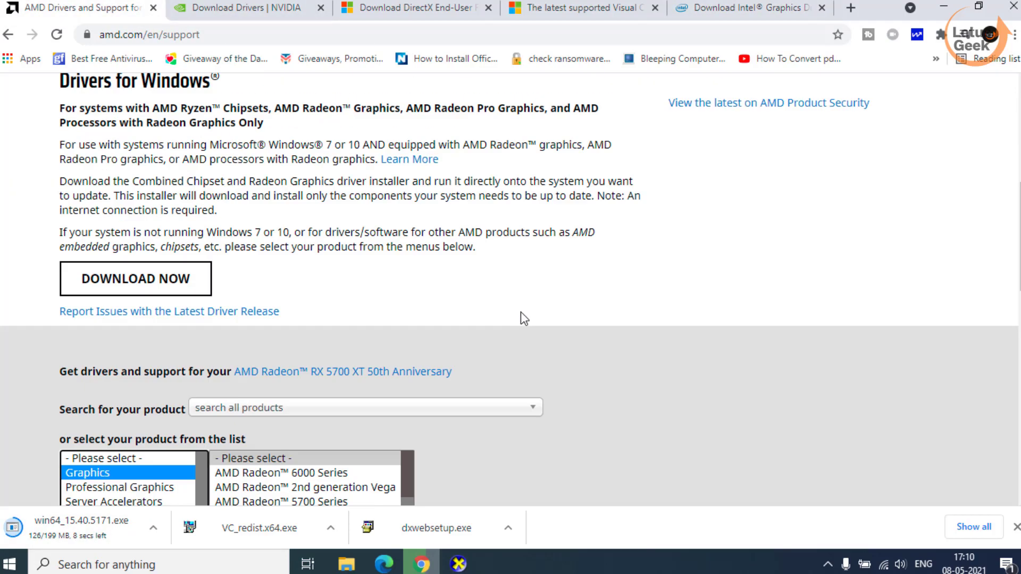
{"action": "scroll", "coordinate": [523, 318], "scroll_direction": "up", "scroll_amount": 5}
{"action": "scroll", "coordinate": [291, 260], "scroll_direction": "down", "scroll_amount": 9}
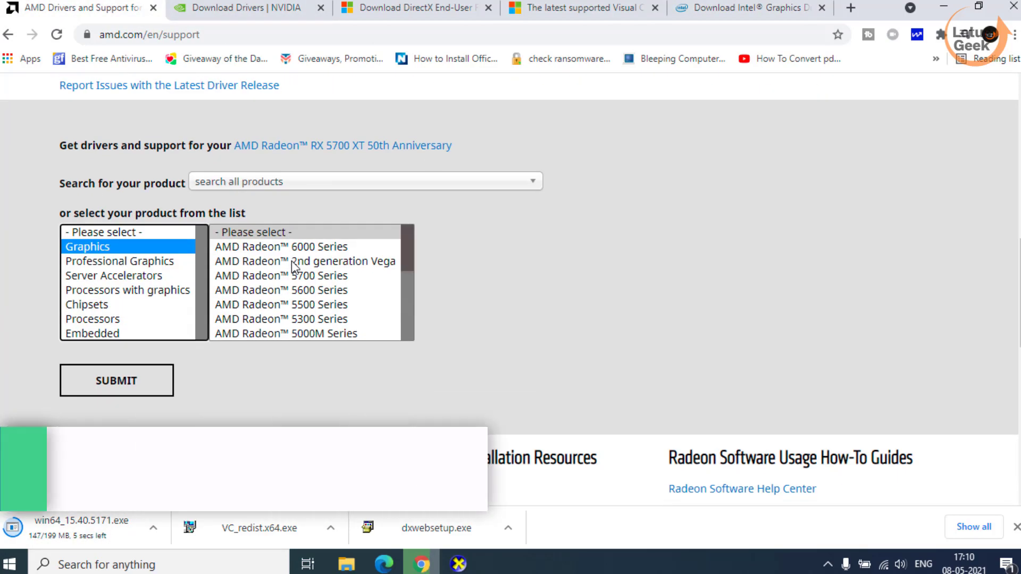
{"action": "scroll", "coordinate": [293, 266], "scroll_direction": "down", "scroll_amount": 2}
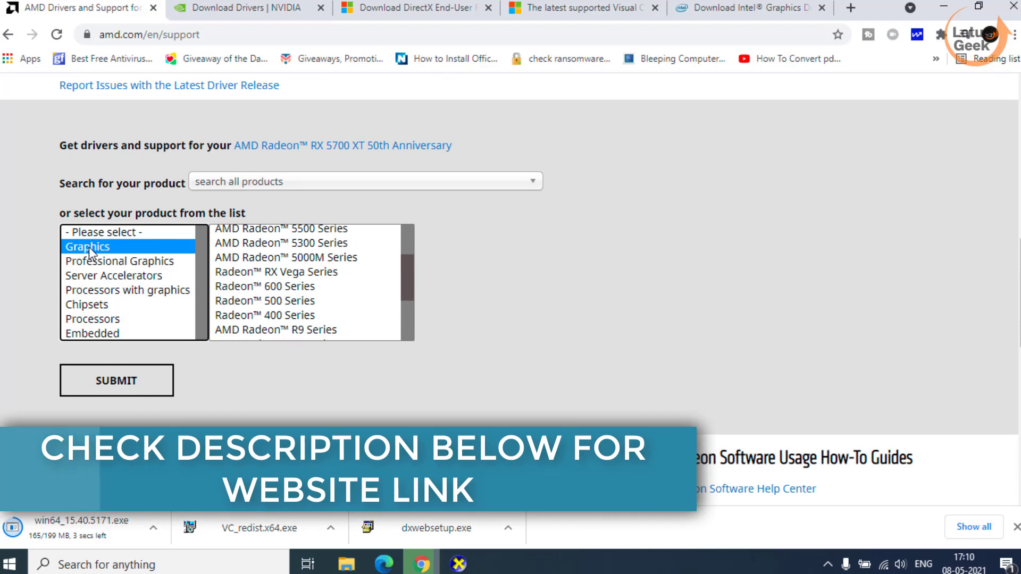
{"action": "left_click", "coordinate": [240, 272]}
{"action": "scroll", "coordinate": [314, 306], "scroll_direction": "up", "scroll_amount": 2}
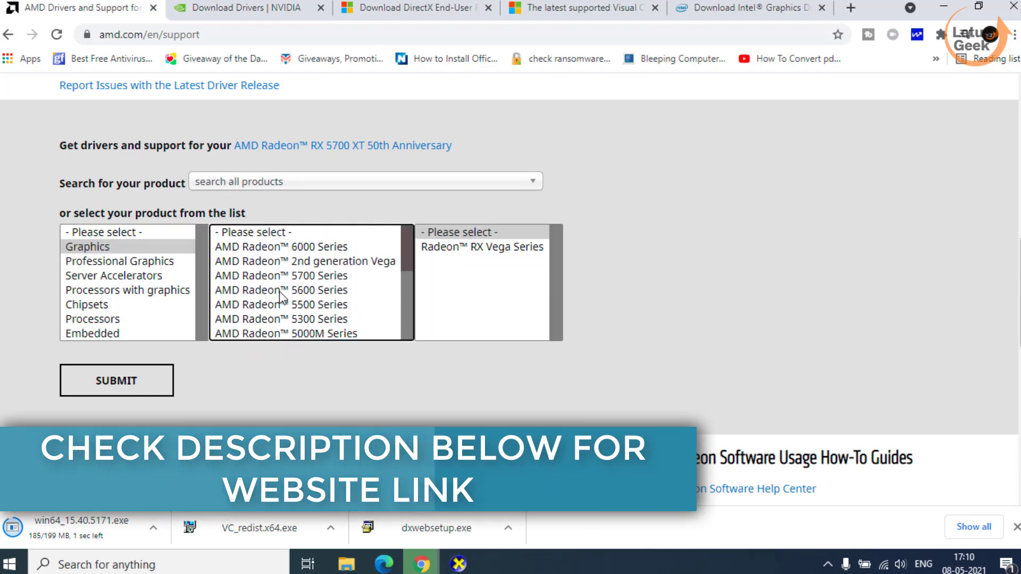
{"action": "left_click", "coordinate": [270, 290]}
{"action": "left_click", "coordinate": [509, 250]}
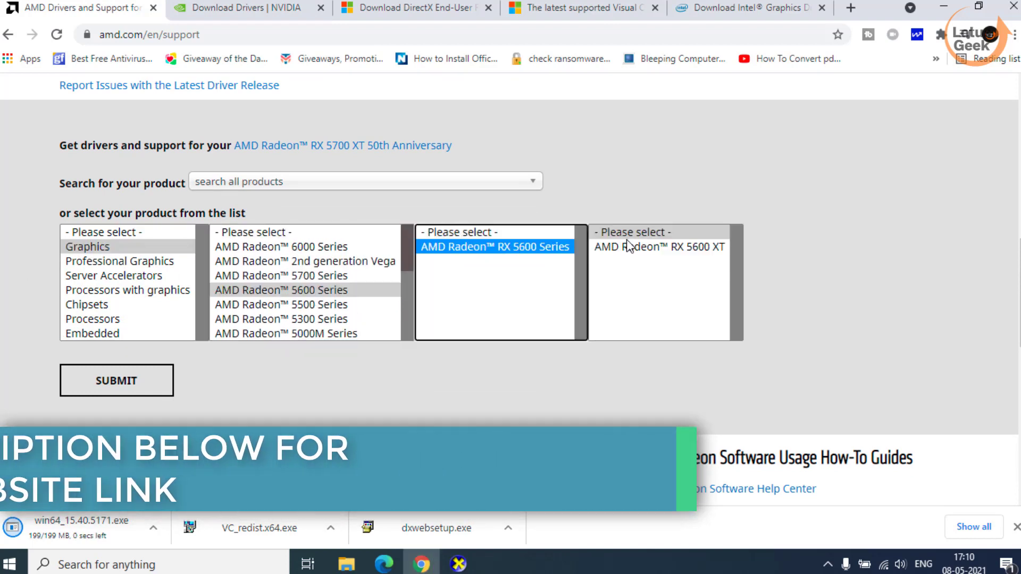
{"action": "left_click", "coordinate": [660, 246]}
{"action": "left_click", "coordinate": [91, 382]}
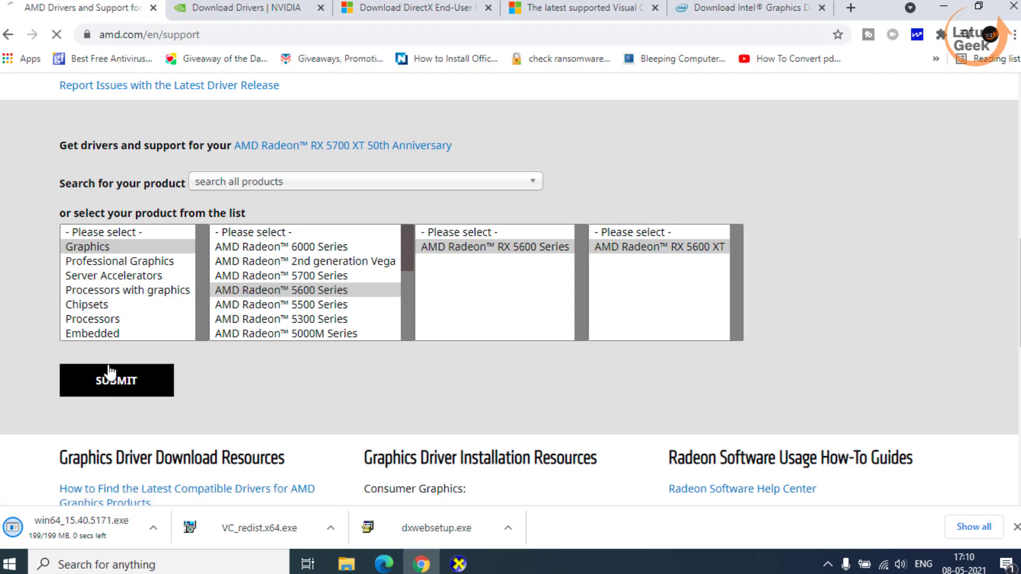
{"action": "scroll", "coordinate": [143, 340], "scroll_direction": "down", "scroll_amount": 5}
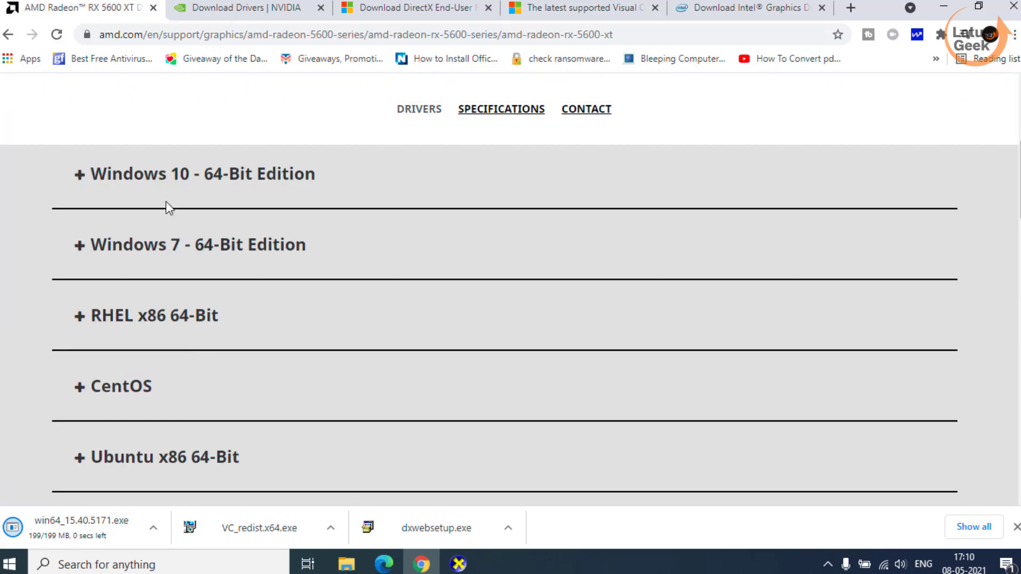
{"action": "left_click", "coordinate": [98, 179]}
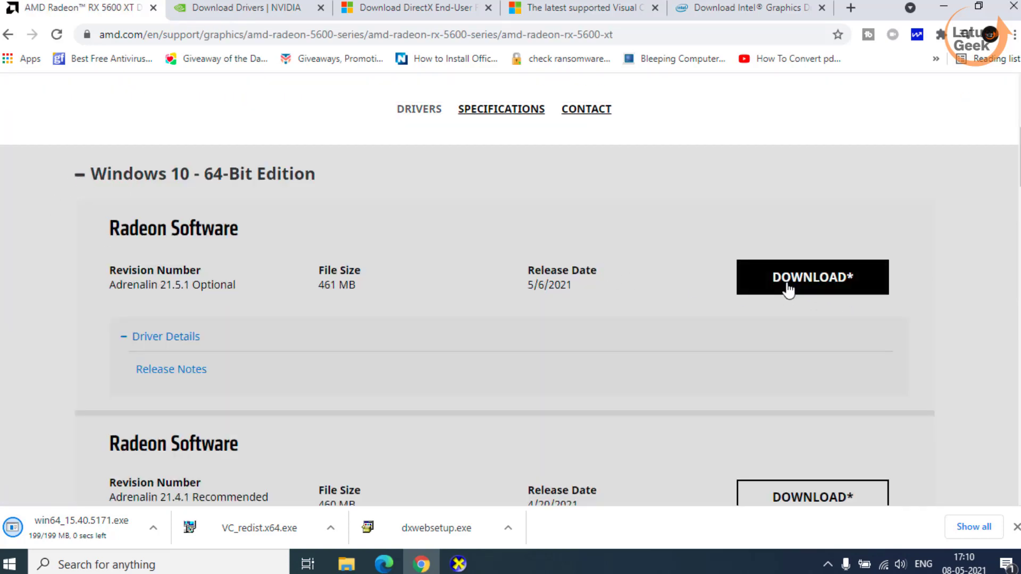
Search NVIDIA downloads for the RTX A6000 Release 460 Windows 10 64-bit driver (462.31)
{"action": "left_click", "coordinate": [287, 8]}
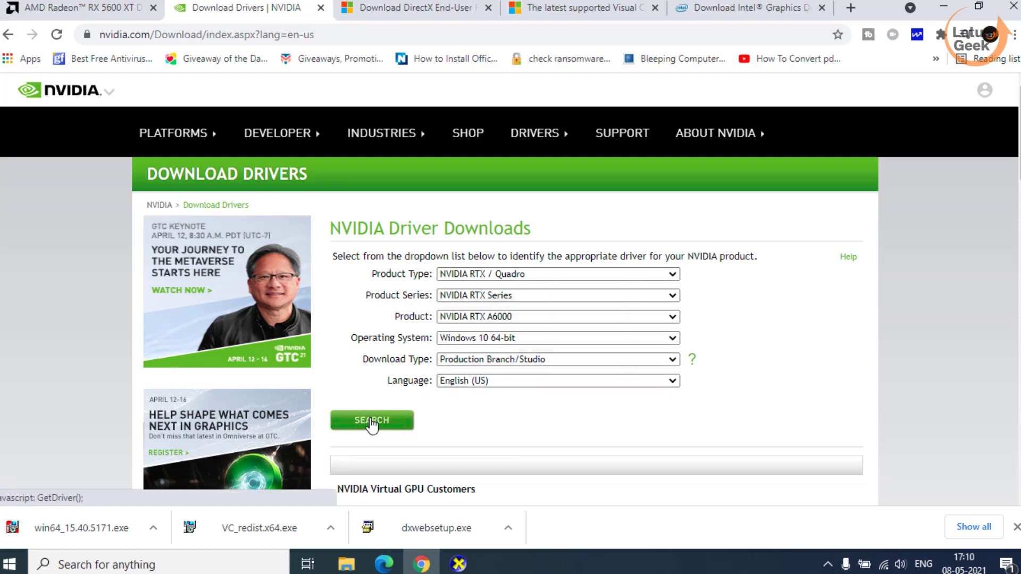
{"action": "left_click", "coordinate": [372, 422]}
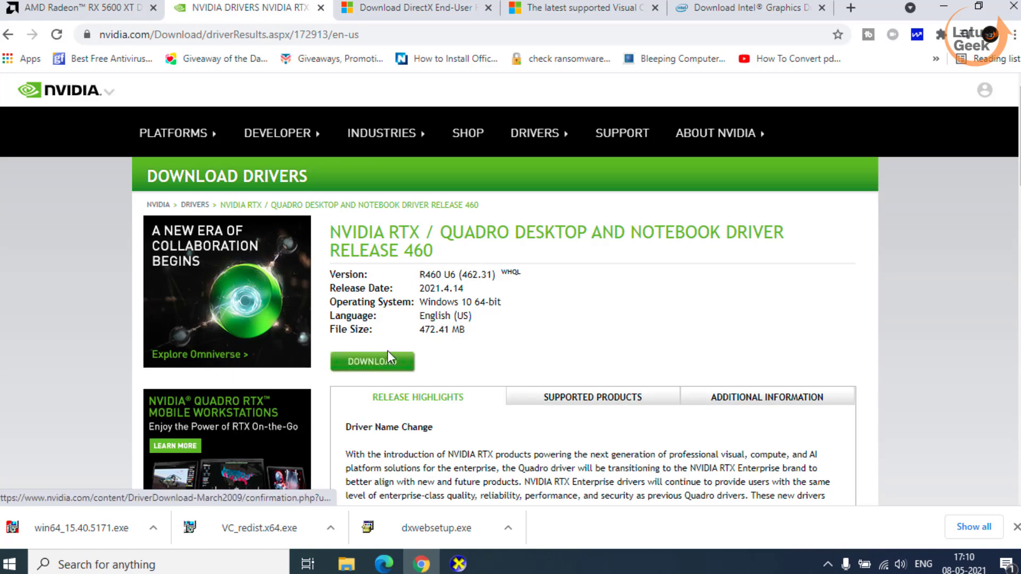
Close the DirectX Diagnostic Tool and run the downloaded win64_15.40.5171 Intel driver installer
{"action": "left_click", "coordinate": [952, 6]}
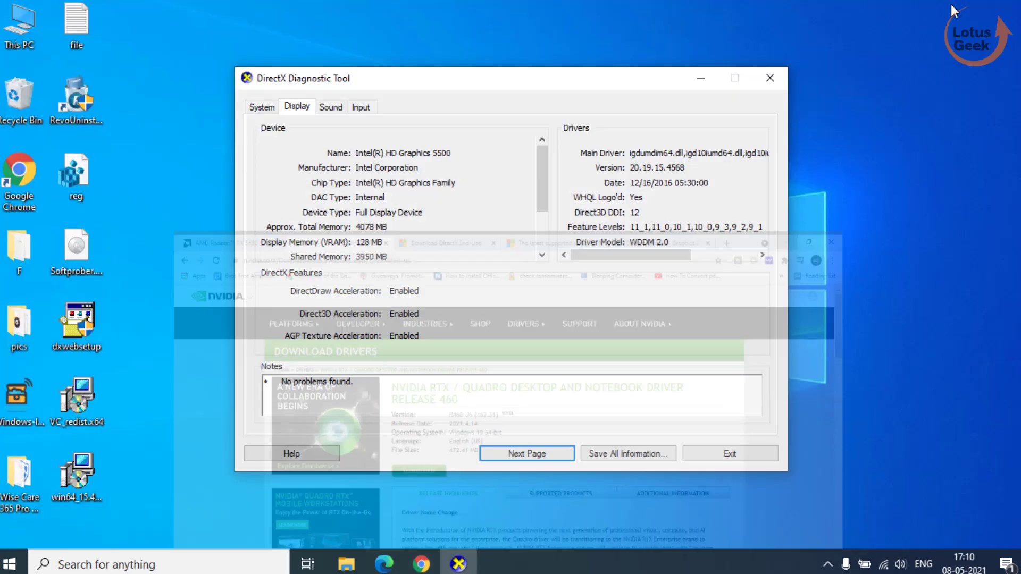
{"action": "left_click", "coordinate": [727, 455]}
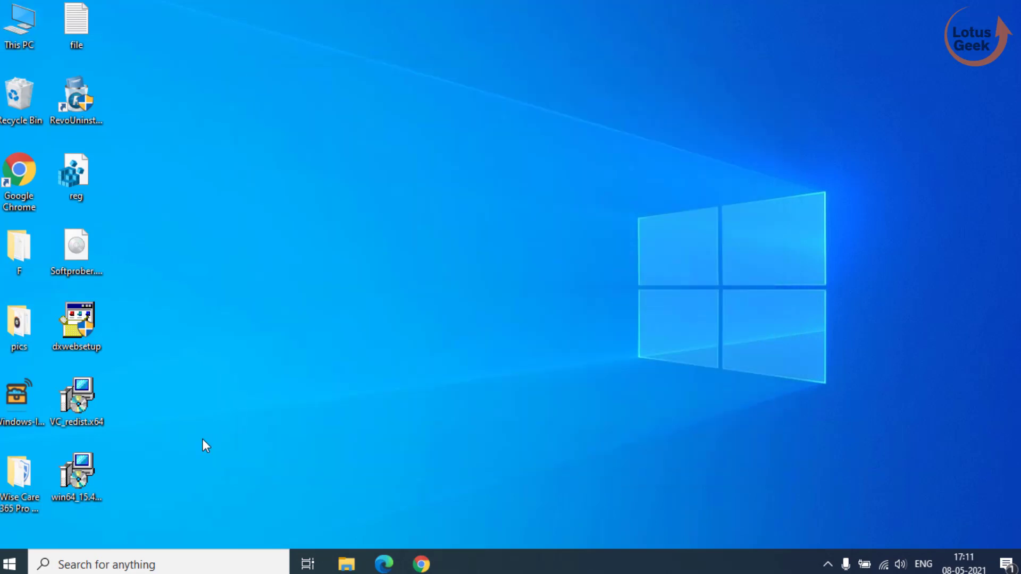
{"action": "left_click", "coordinate": [92, 470]}
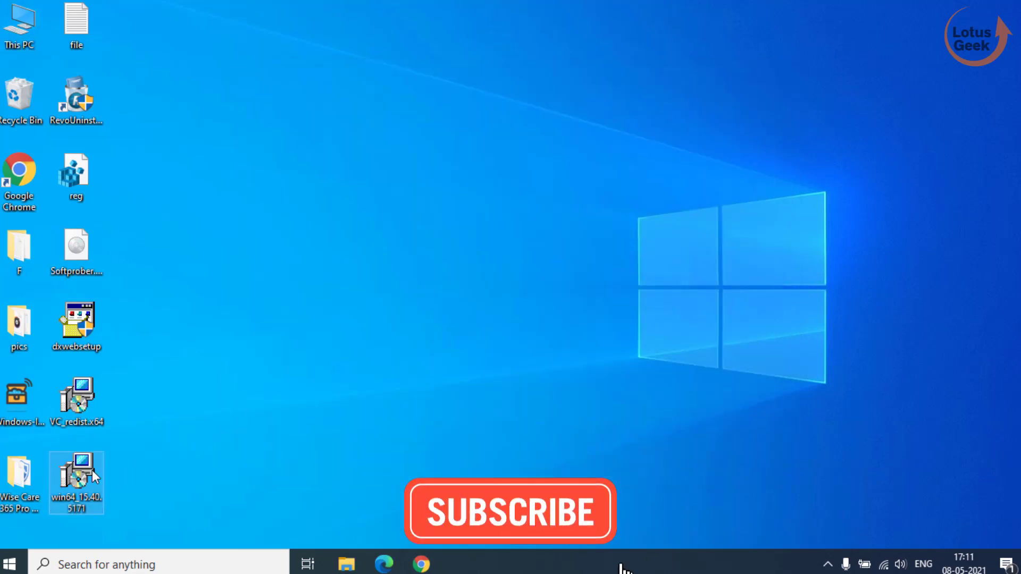
{"action": "double_click", "coordinate": [91, 470]}
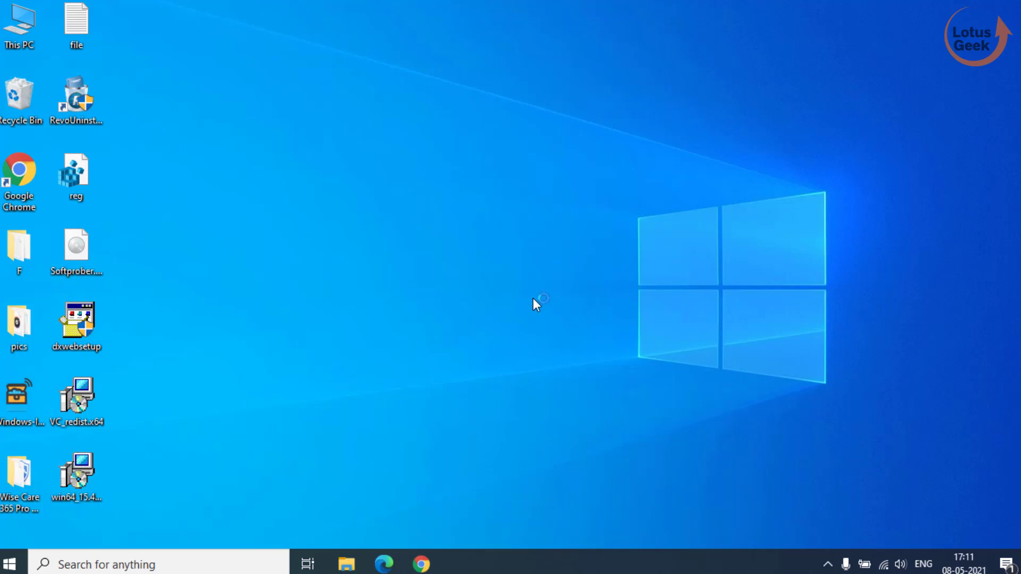
Approve the User Account Control prompt for Intel(R) Graphics Driver Software
{"action": "left_click", "coordinate": [460, 385]}
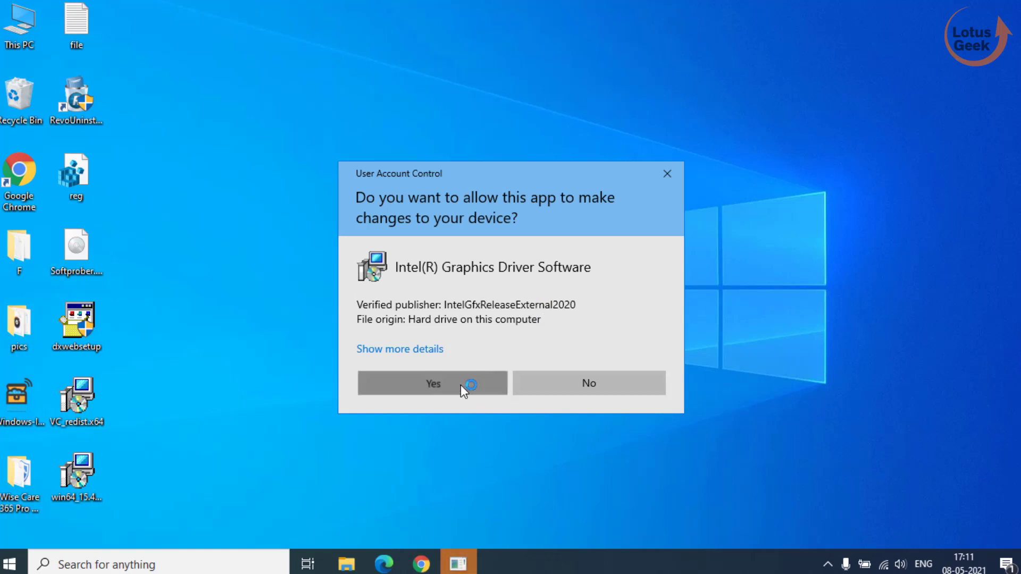